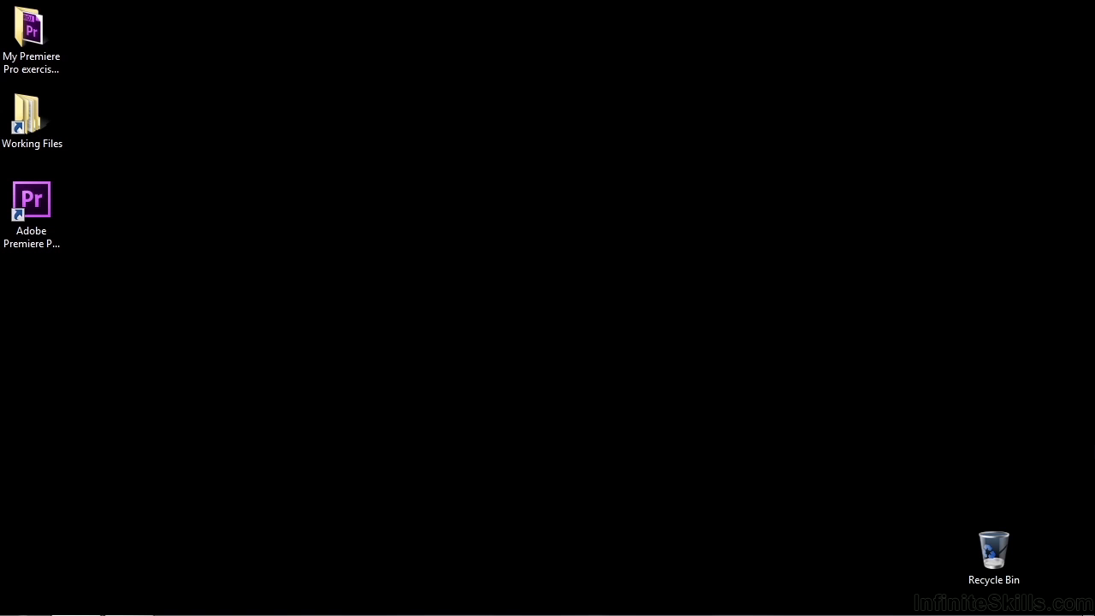
- Launch Adobe Premiere Pro from its desktop shortcut
double_click(40, 212)
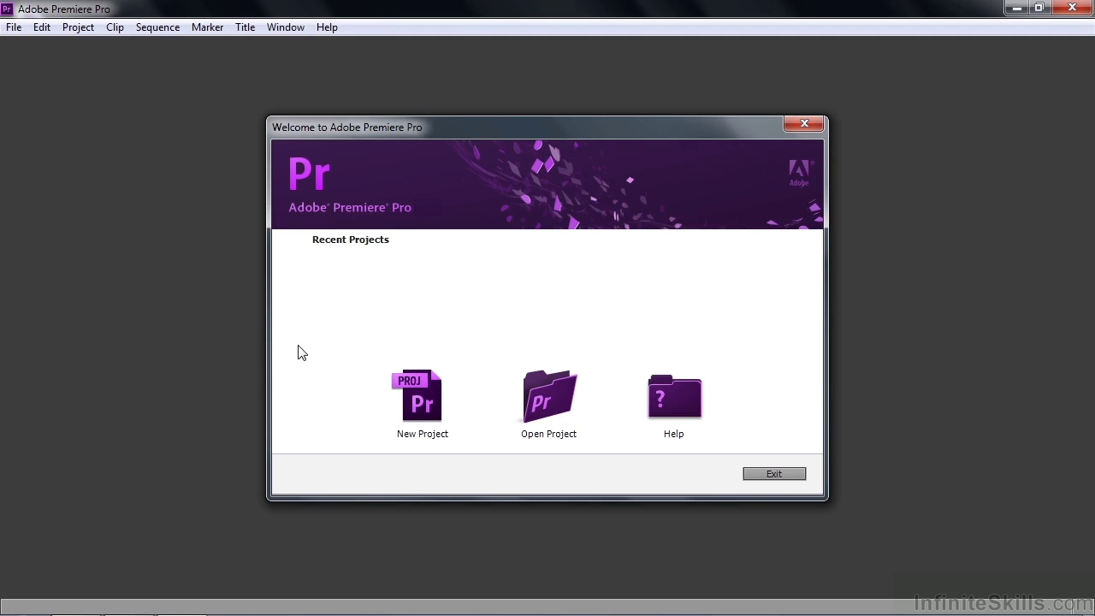
- Create a new project named 'sequences' in Desktop > My Premiere Pro exercise files
left_click(428, 407)
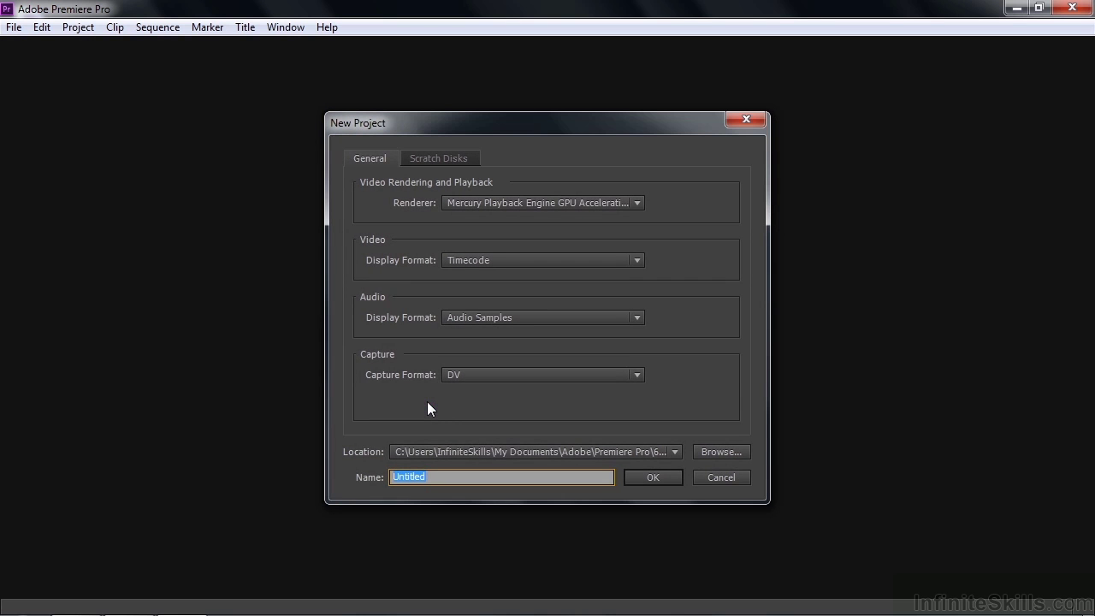
left_click(722, 451)
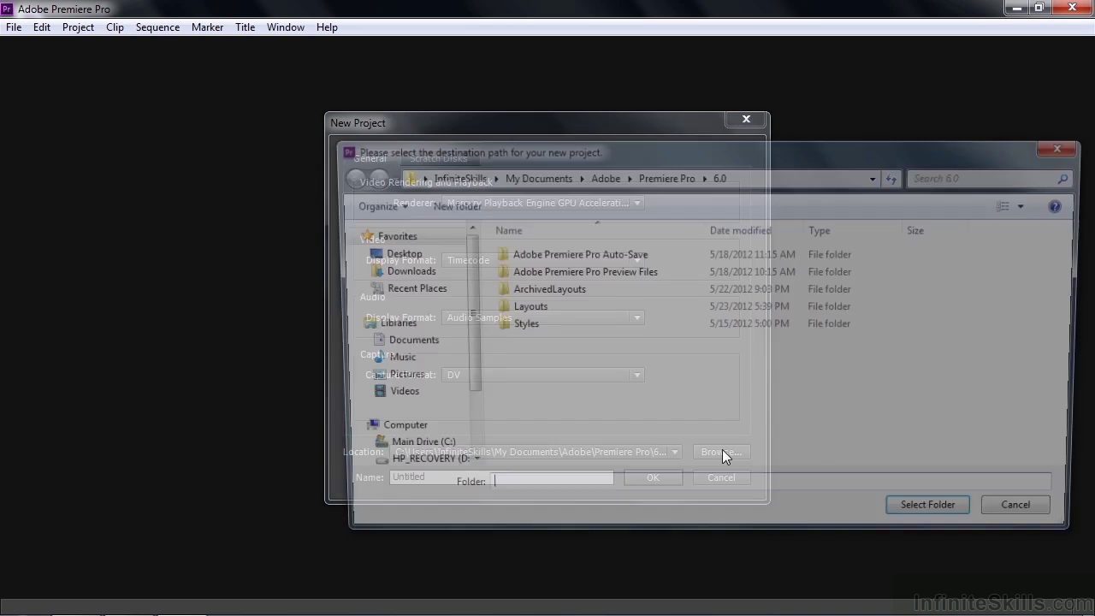
left_click(400, 259)
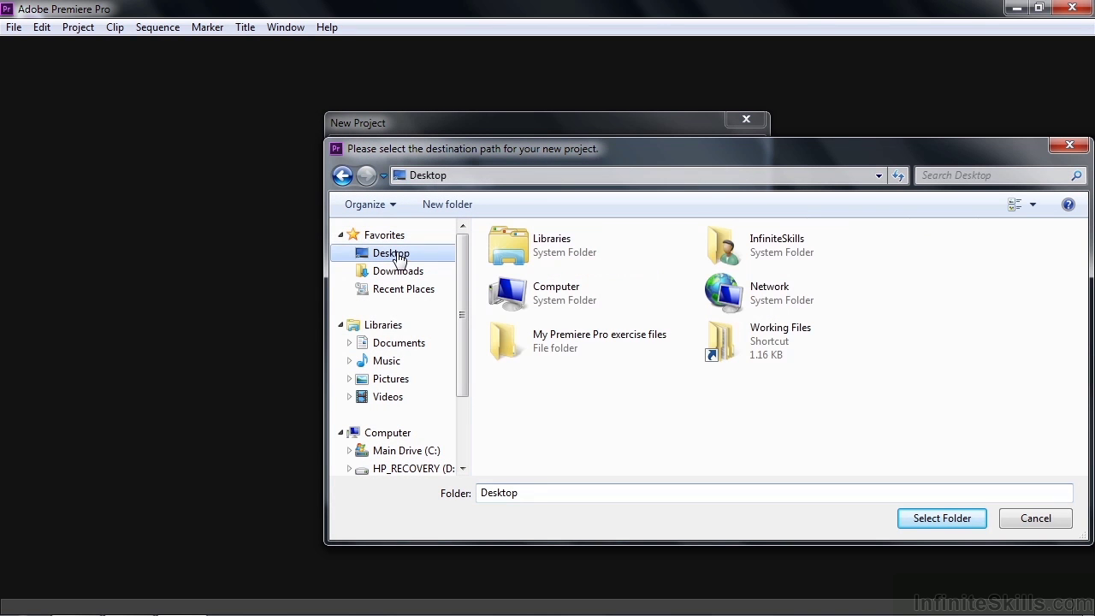
left_click(550, 342)
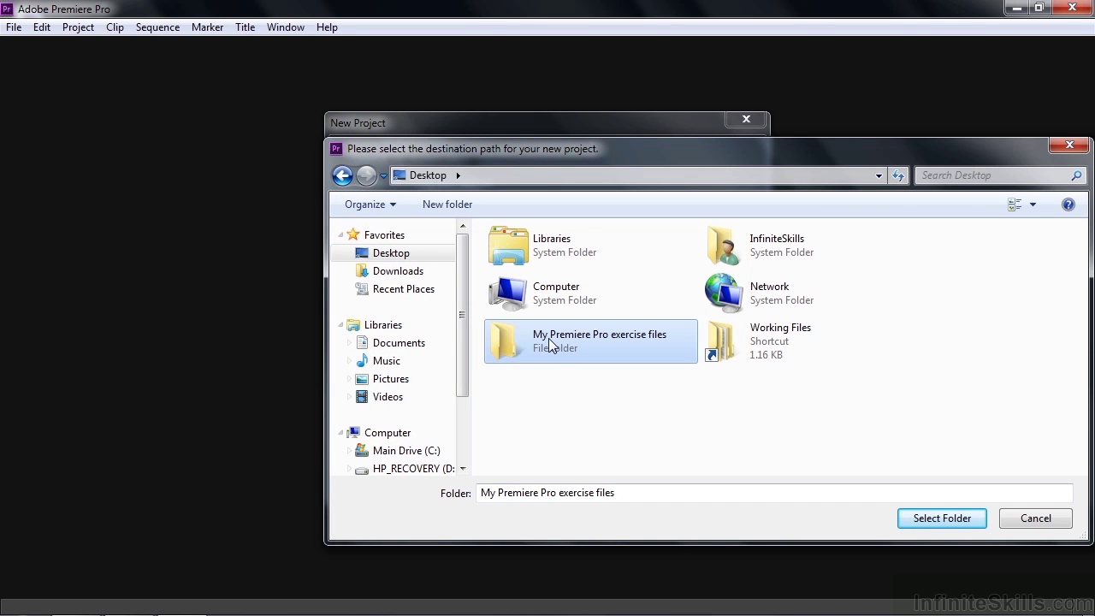
left_click(923, 520)
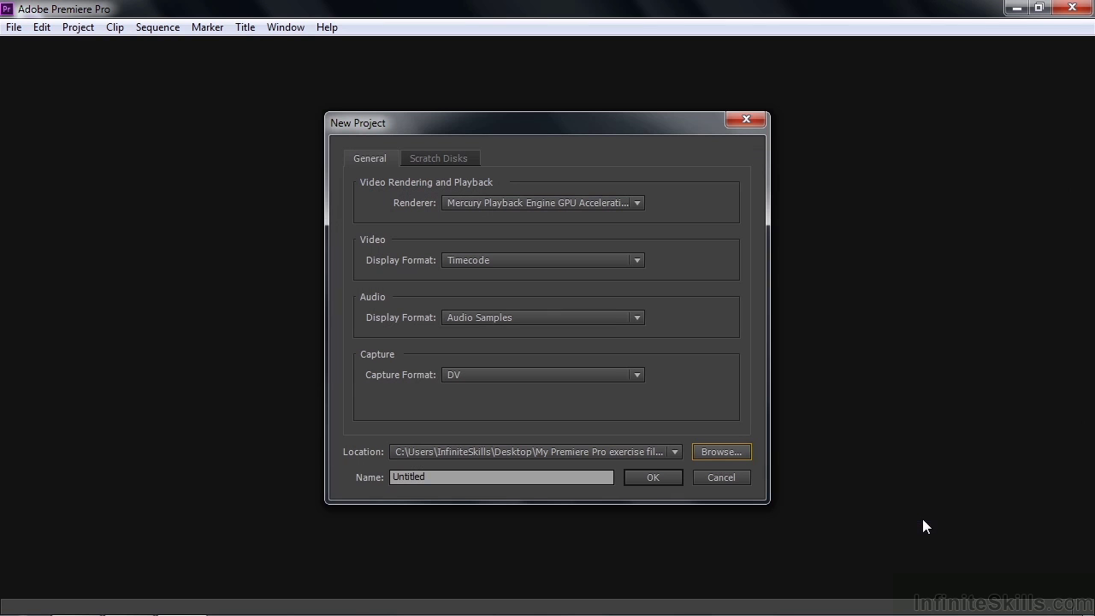
left_click_drag(445, 476, 388, 476)
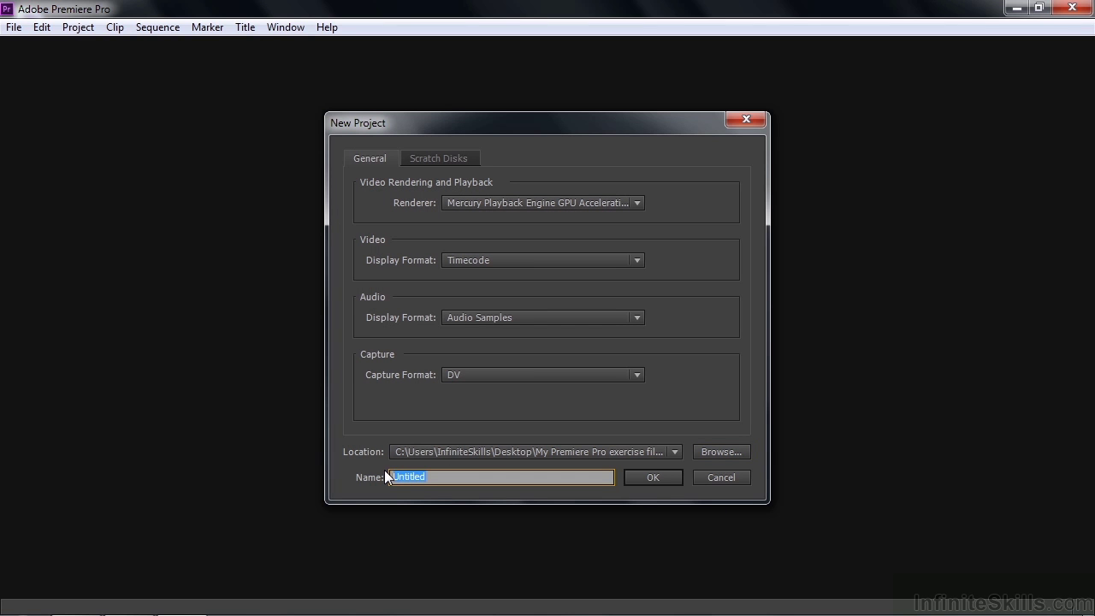
type("sequences")
left_click(648, 479)
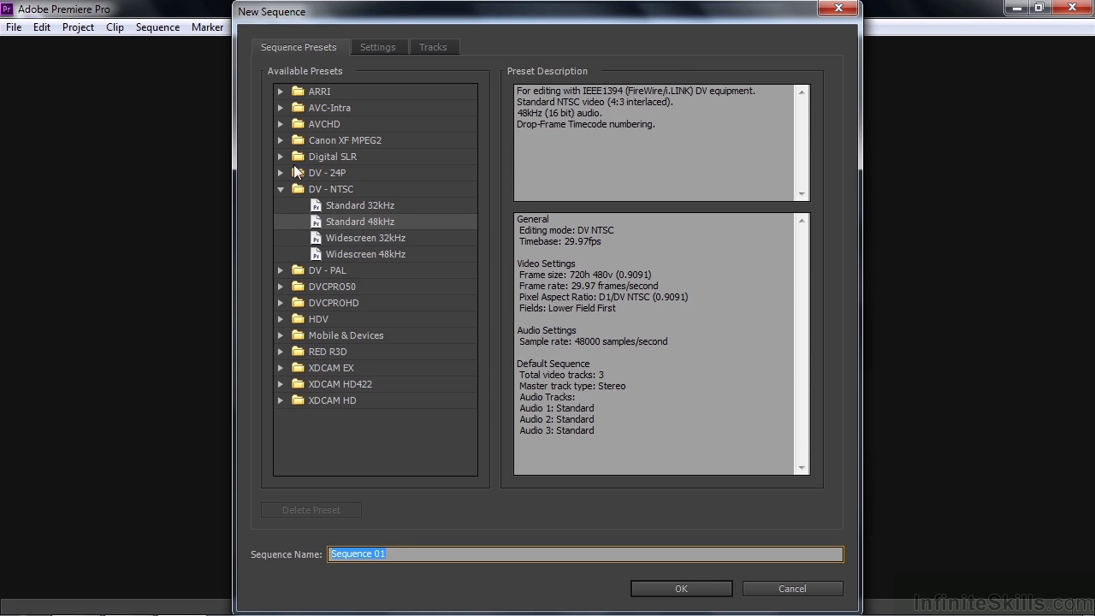
- Pick the AVCHD > 1080p > AVCHD 1080p30 sequence preset (1920x1080, 29.97 fps)
left_click(280, 126)
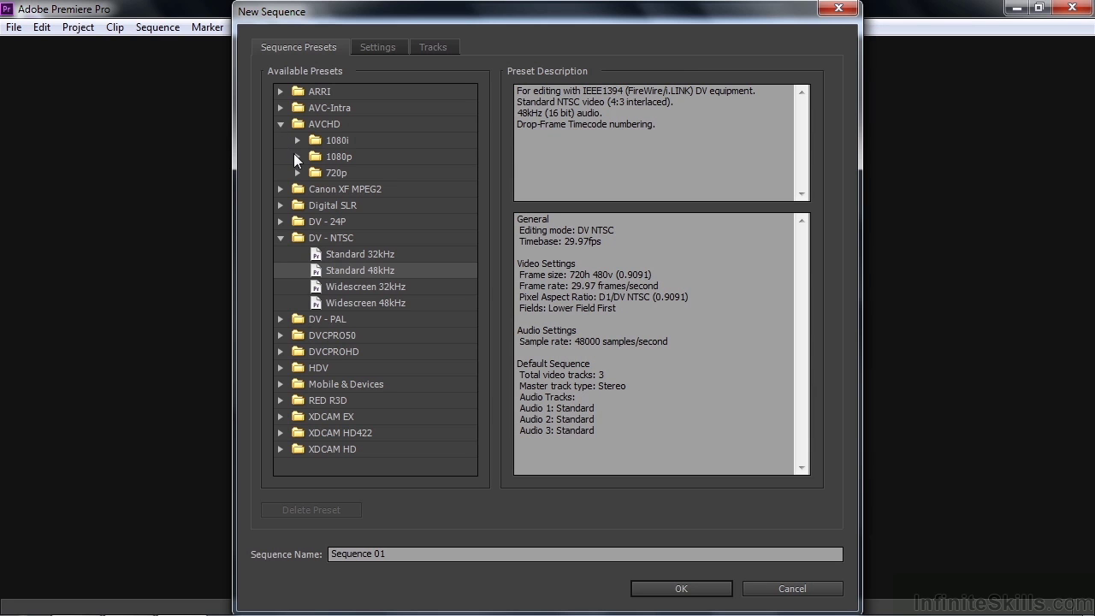
left_click(297, 157)
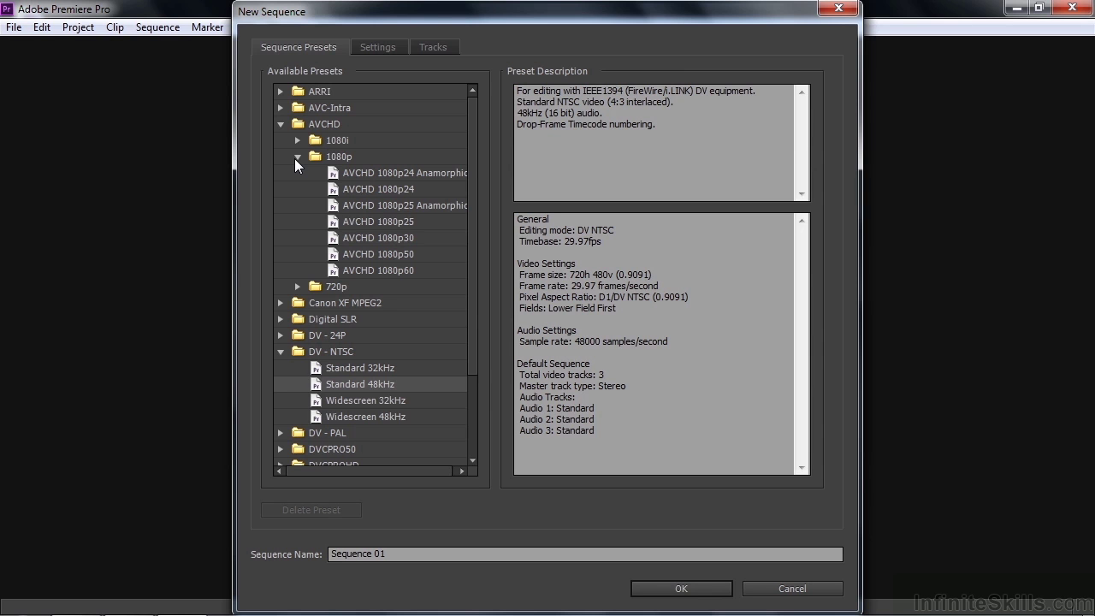
left_click(343, 240)
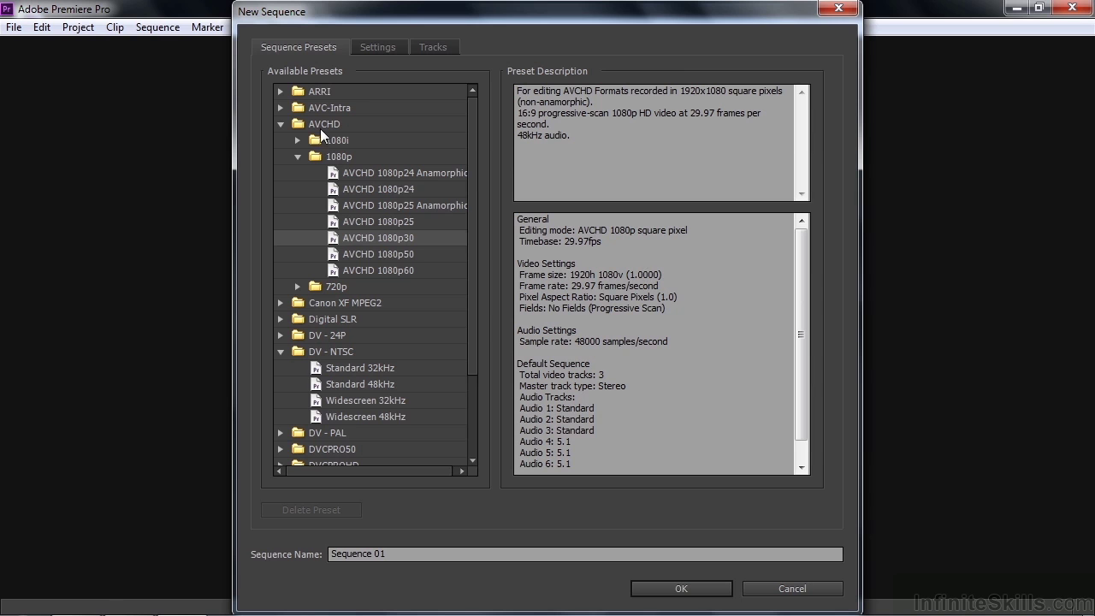
- Switch the preset to Digital SLR > 1080p > DSLR 1080p30
left_click(281, 318)
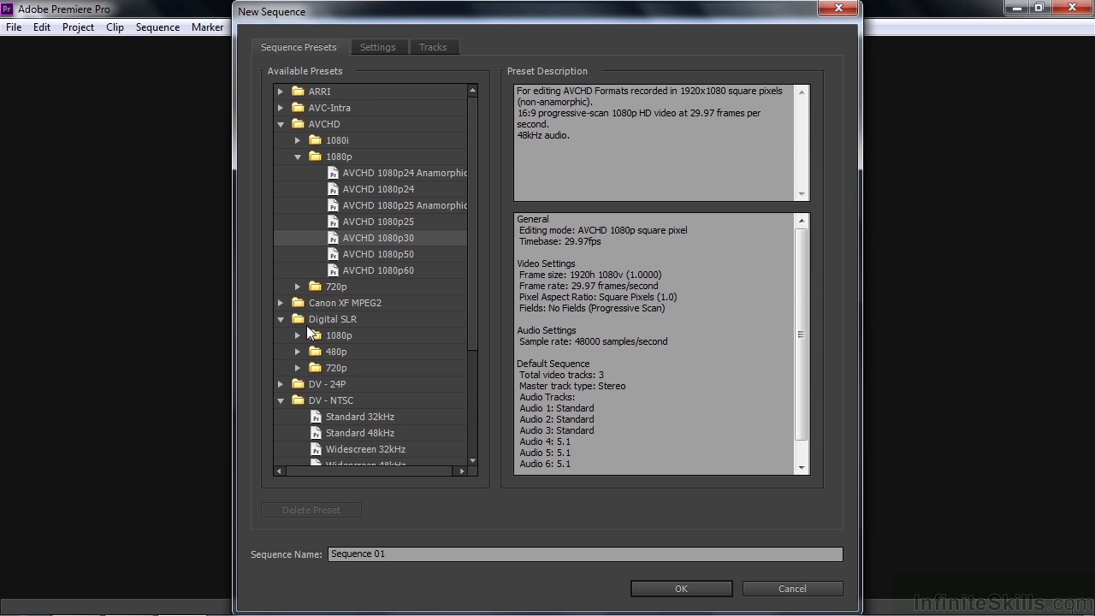
left_click(313, 320)
left_click(298, 335)
left_click(374, 384)
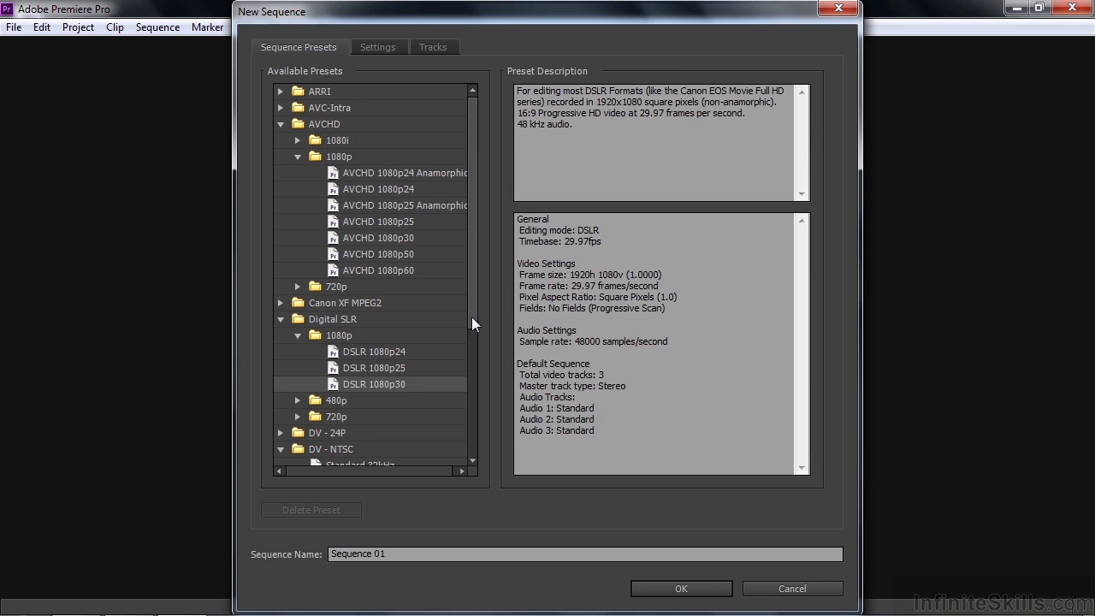
- Try Custom editing mode with a 10.00 fps timebase, then cancel the new sequence
left_click(376, 50)
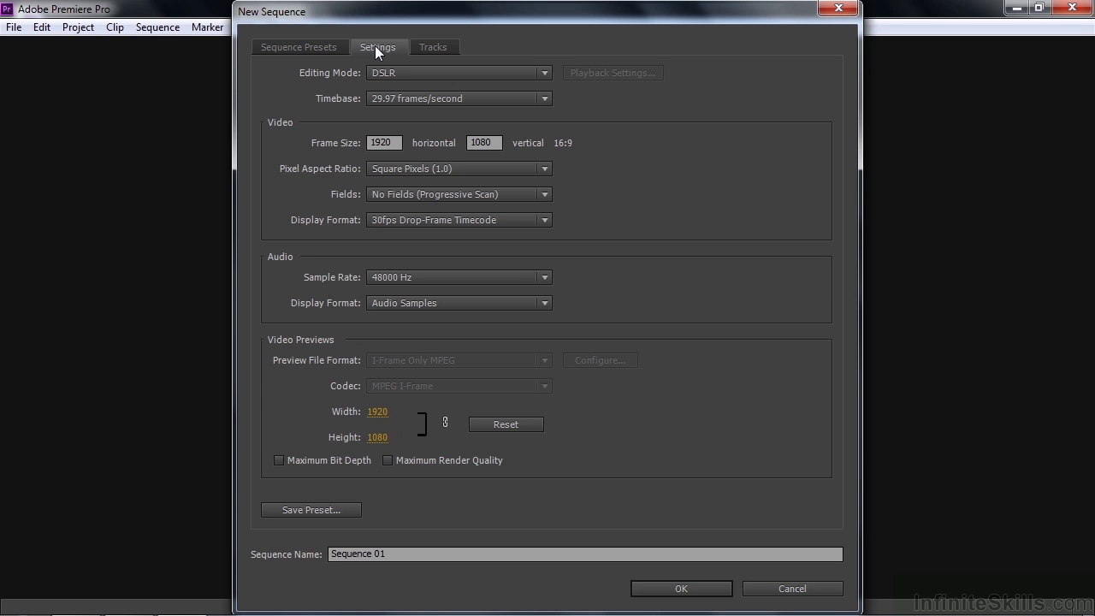
left_click(545, 74)
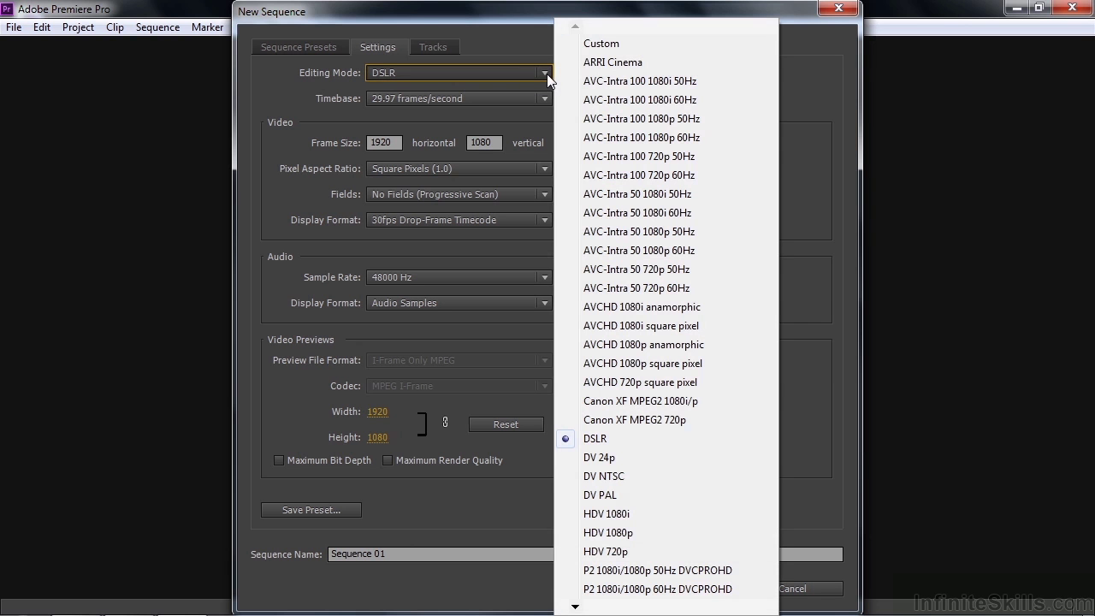
left_click(586, 46)
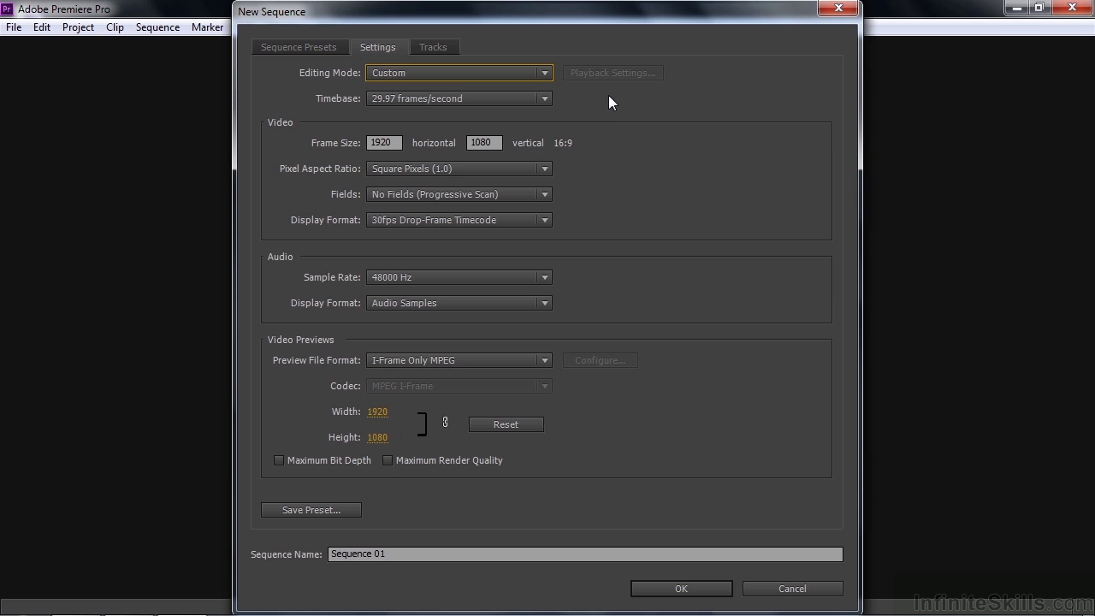
left_click(543, 100)
left_click(488, 121)
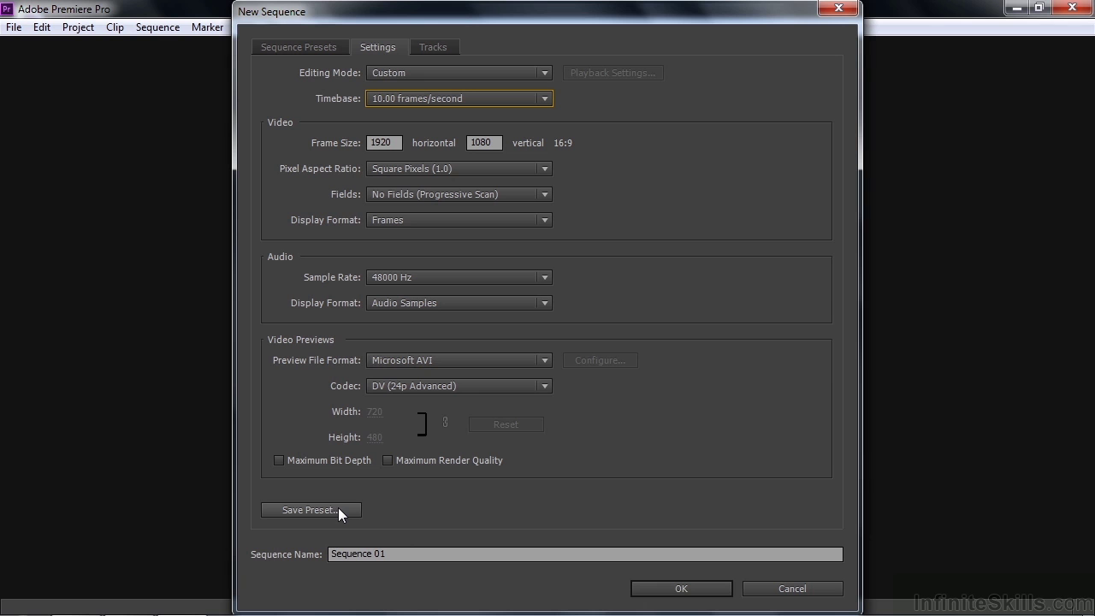
left_click(792, 589)
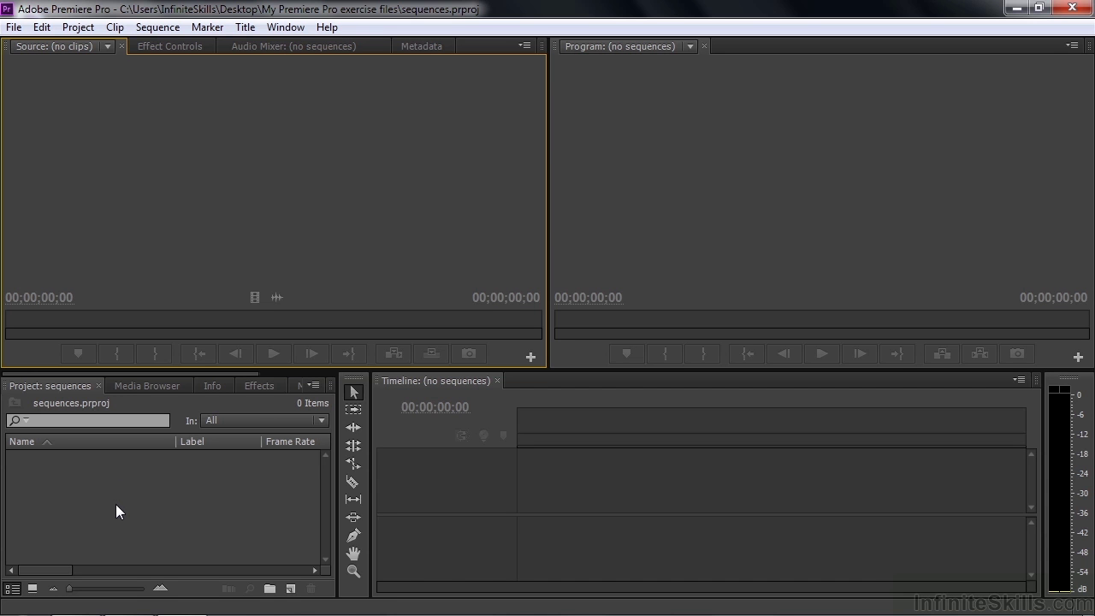
- Import scenic-1.mp4 through scenic-9.mp4 from the Digital Juice stock footage folder
key("ctrl+i")
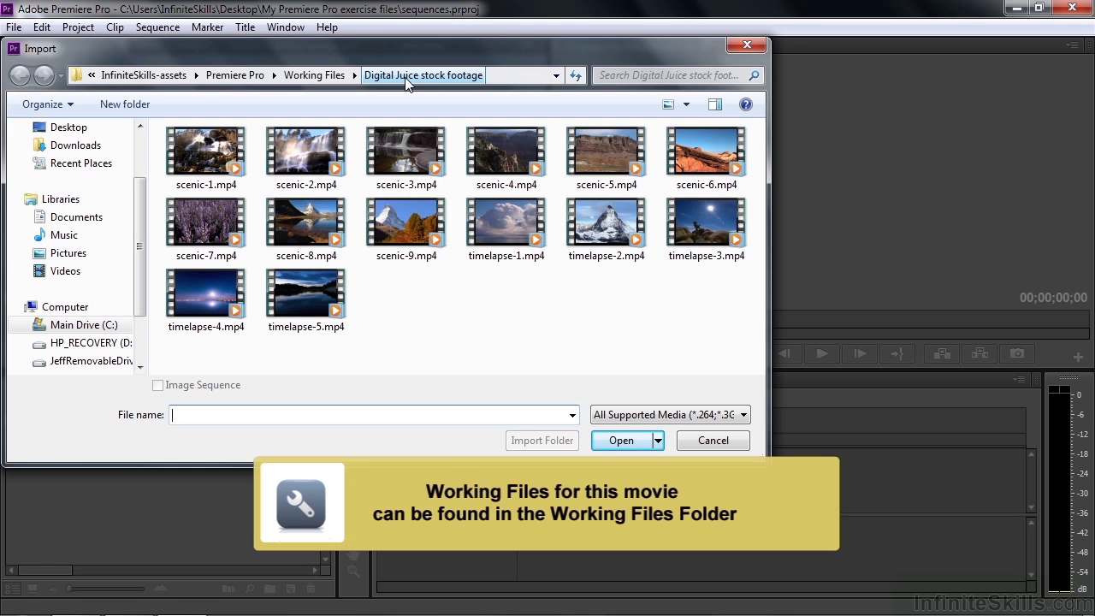
left_click(210, 155)
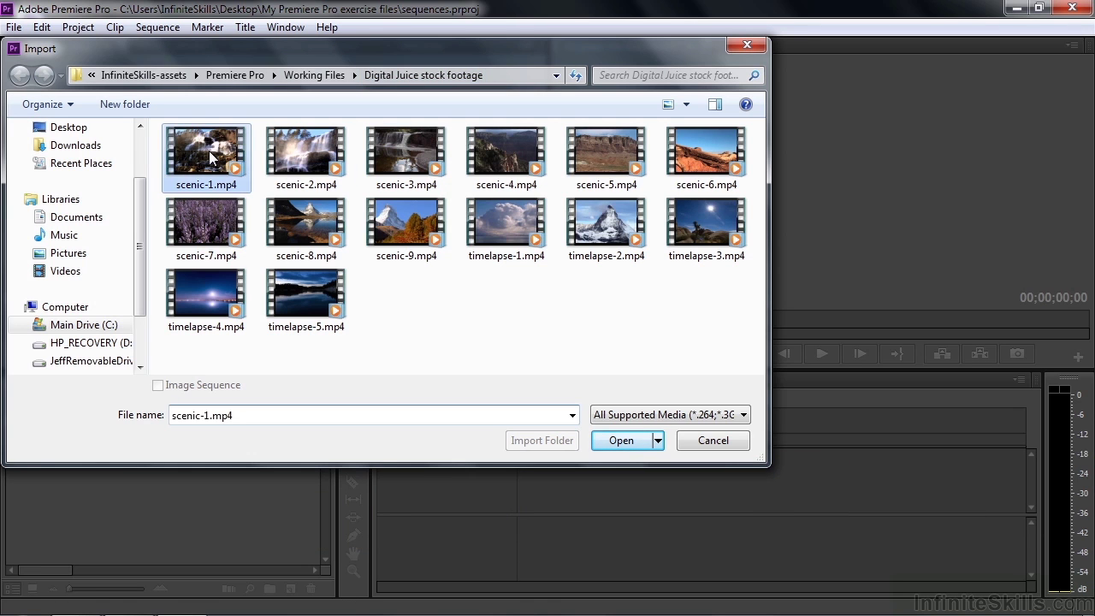
left_click(392, 229, "shift")
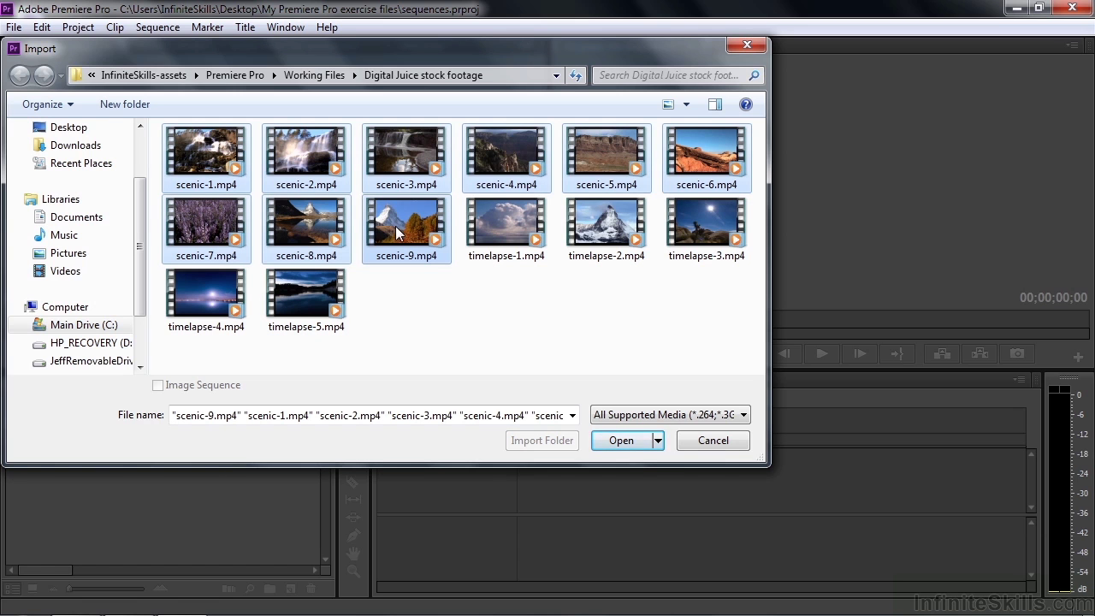
left_click(621, 440)
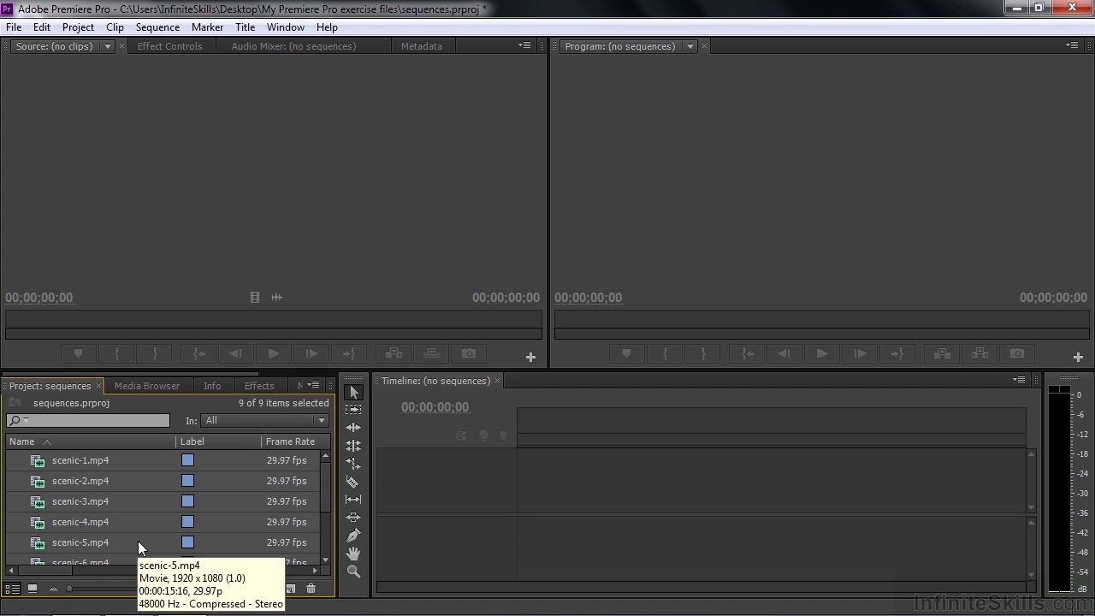
- Deselect all nine imported clips with Ctrl+Shift+A
mouse_move(135, 555)
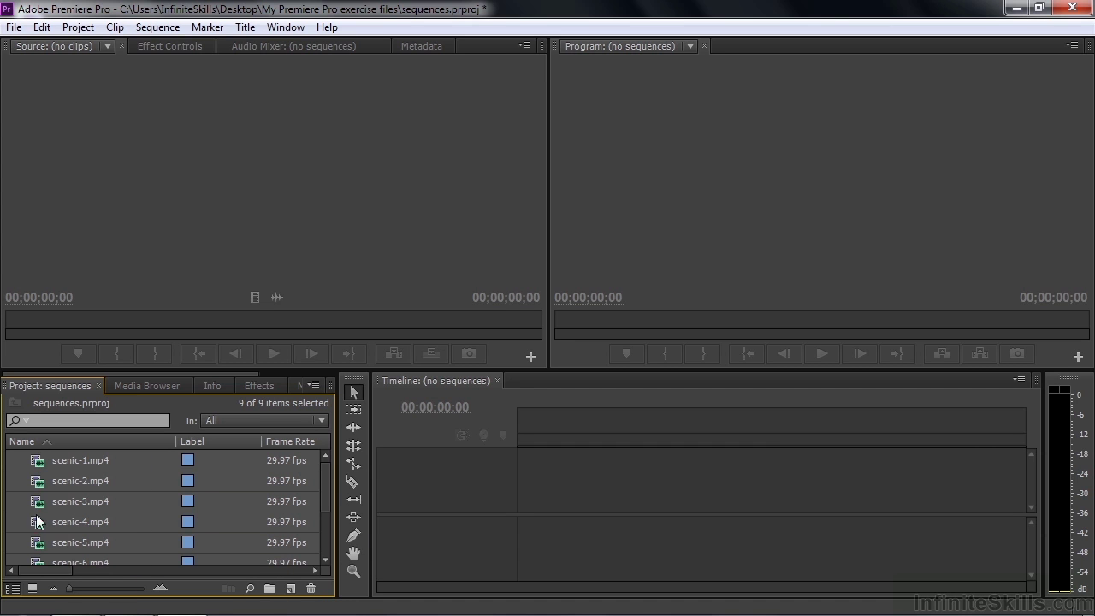
key("ctrl+shift+a")
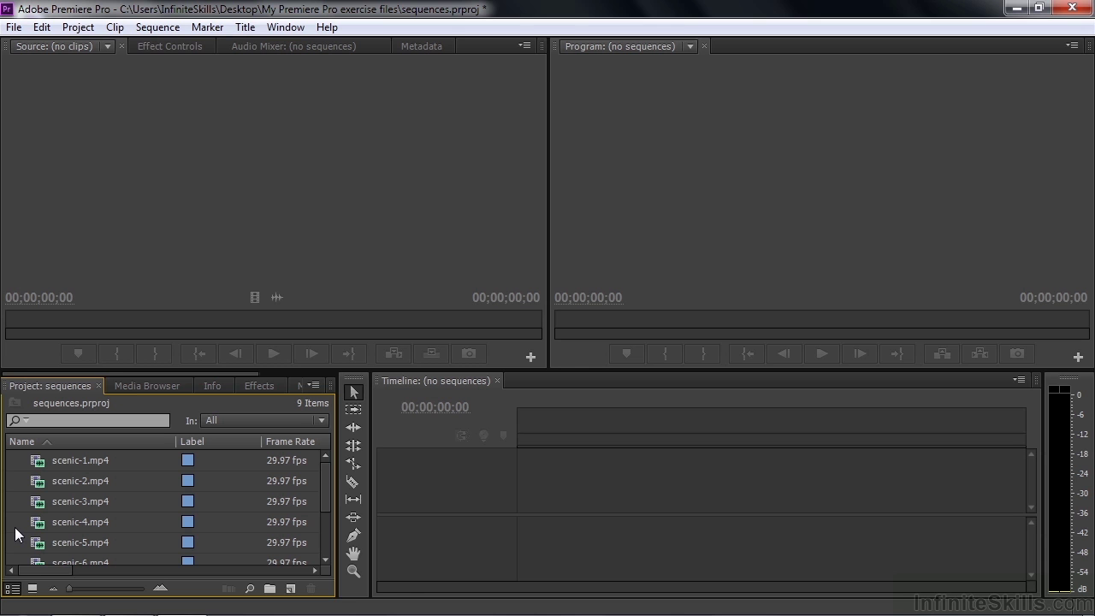
- Cancel File > New > Sequence, then select scenic-1.mp4 and show the New Item list
left_click(14, 27)
mouse_move(49, 42)
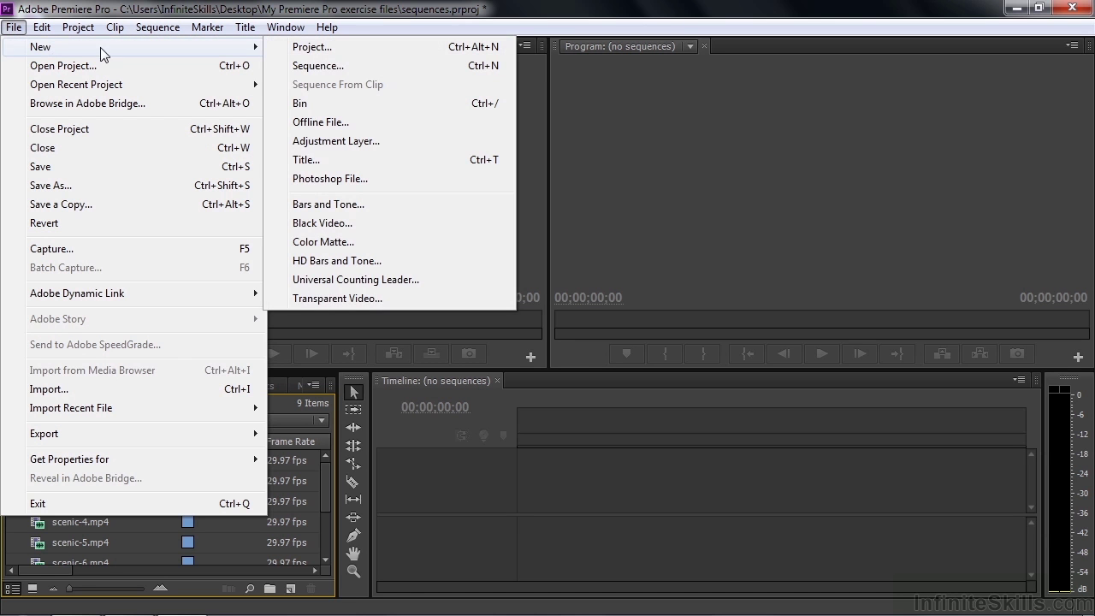
left_click(318, 66)
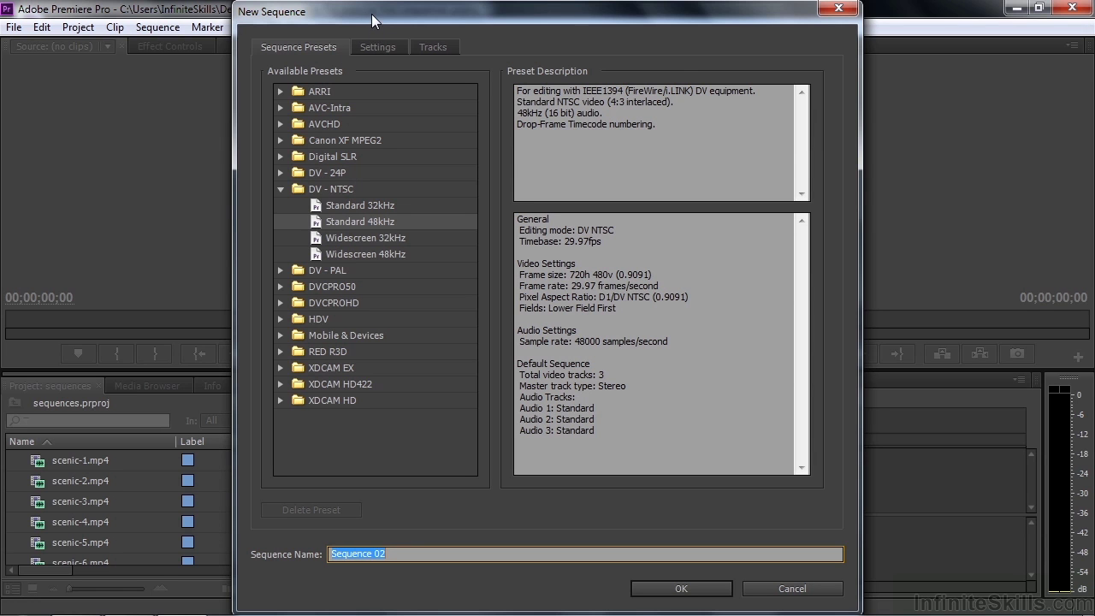
left_click(770, 587)
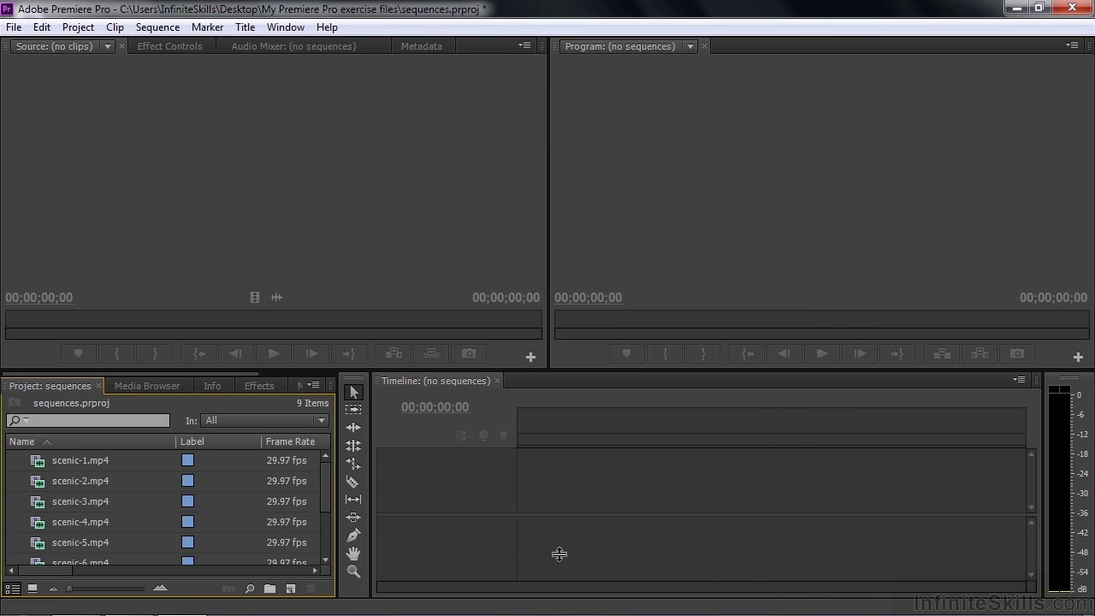
left_click(41, 463)
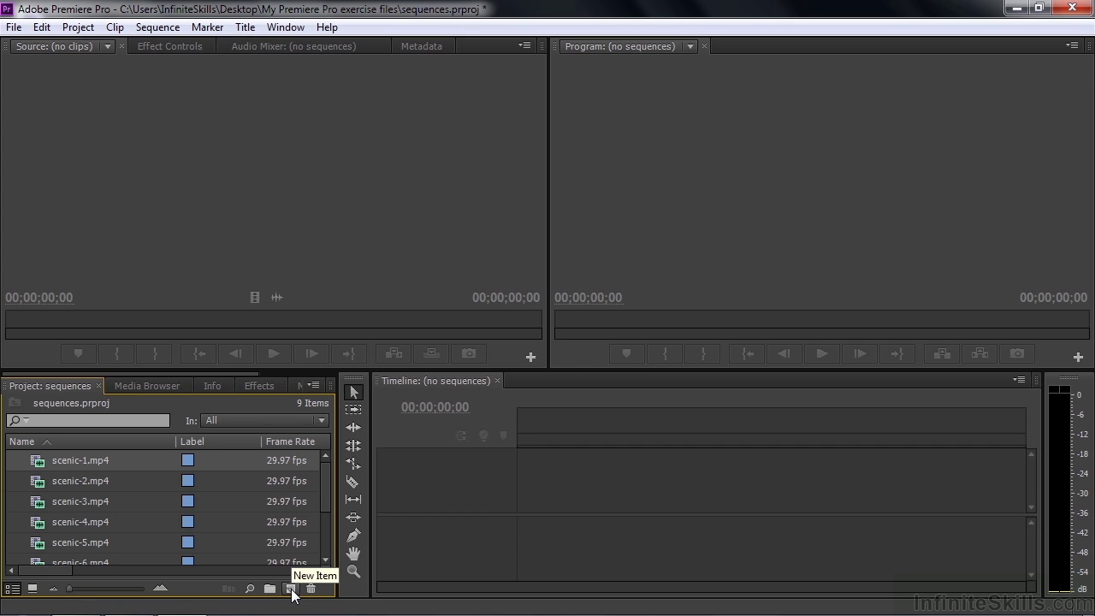
left_click(291, 589)
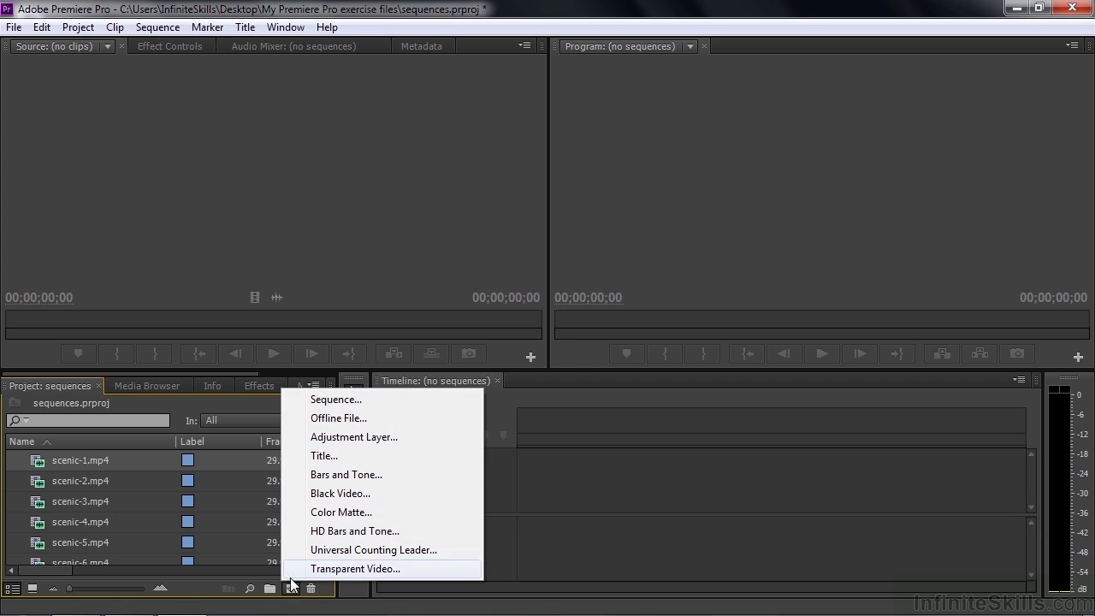
- Build a 1920x1080 29.97p sequence named scenic-1.mp4 from the scenic-1 clip
left_click(233, 605)
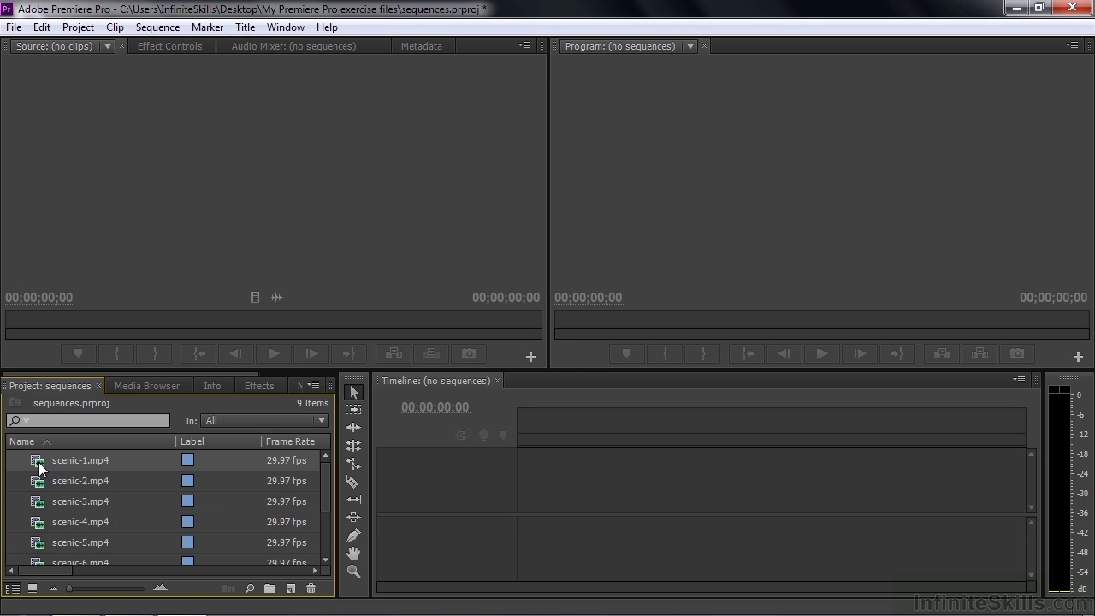
left_click_drag(74, 460, 291, 589)
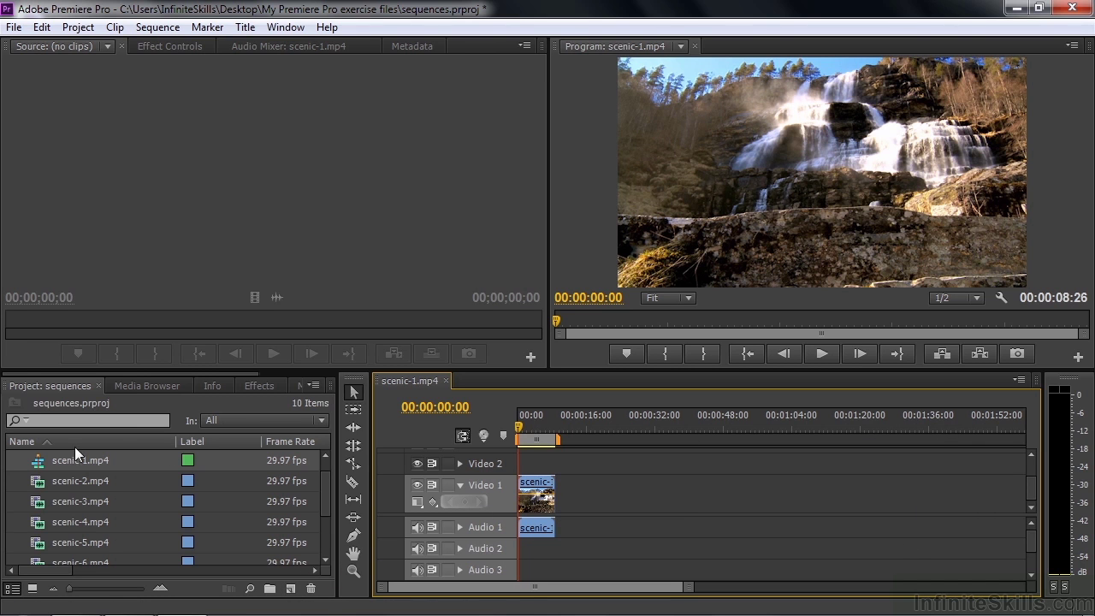
mouse_move(36, 463)
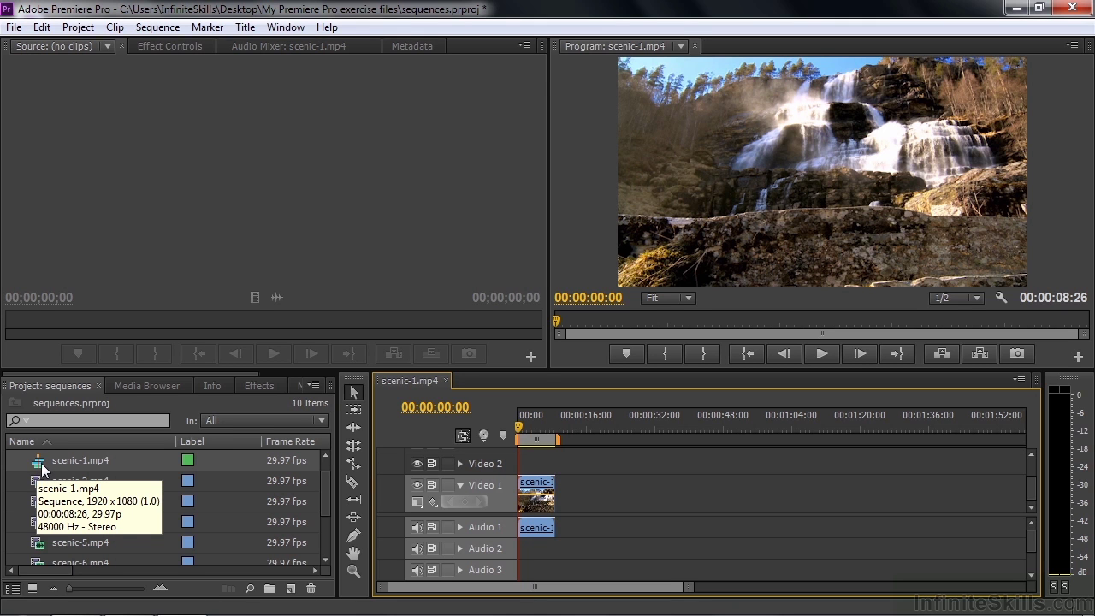
right_click(35, 467)
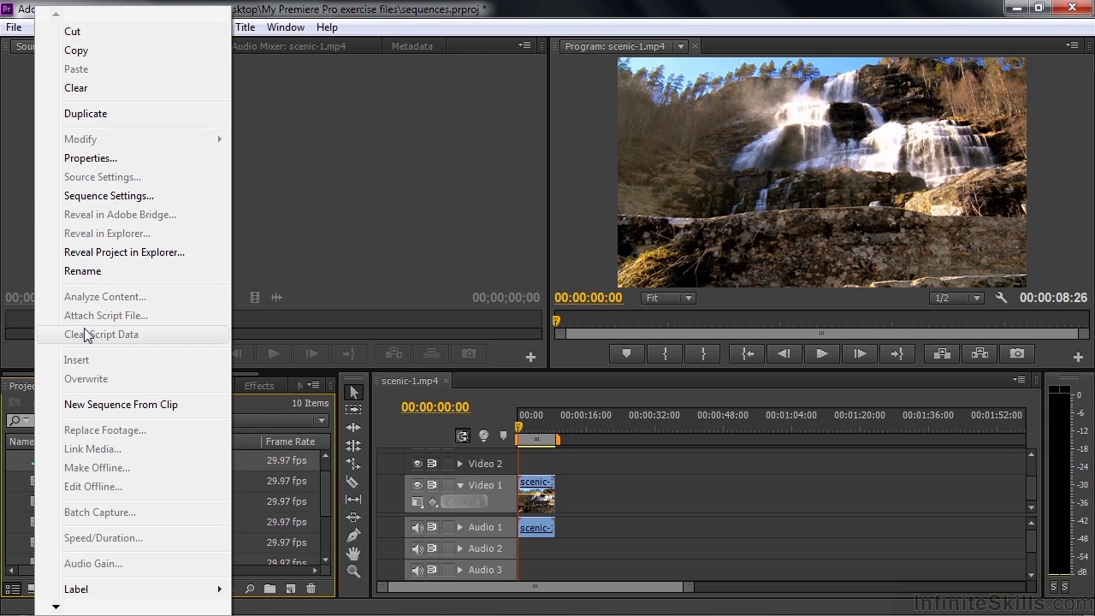
left_click(95, 158)
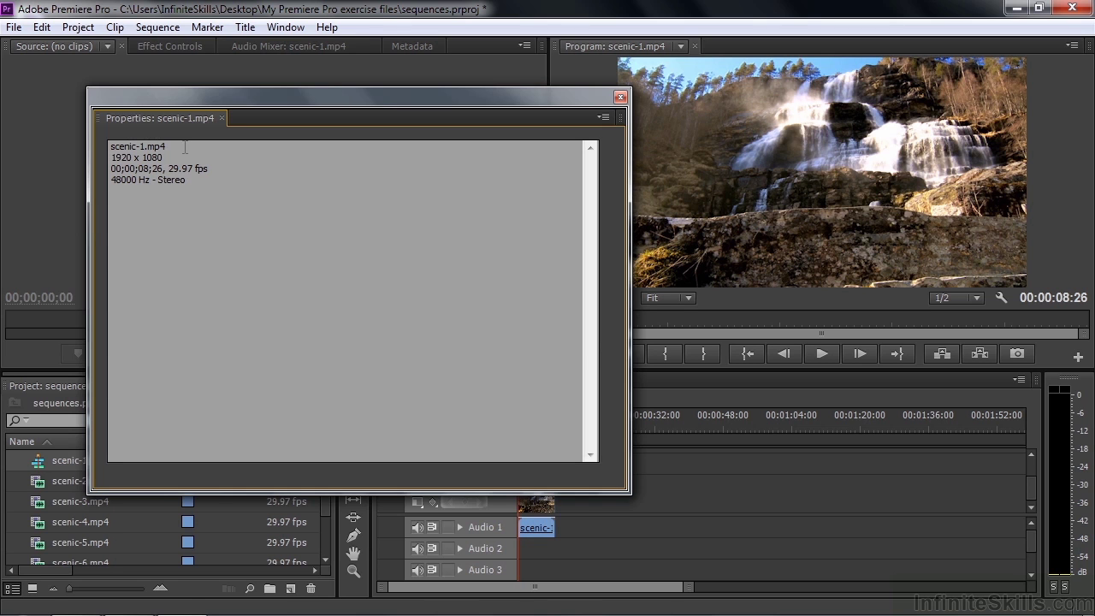
left_click(620, 97)
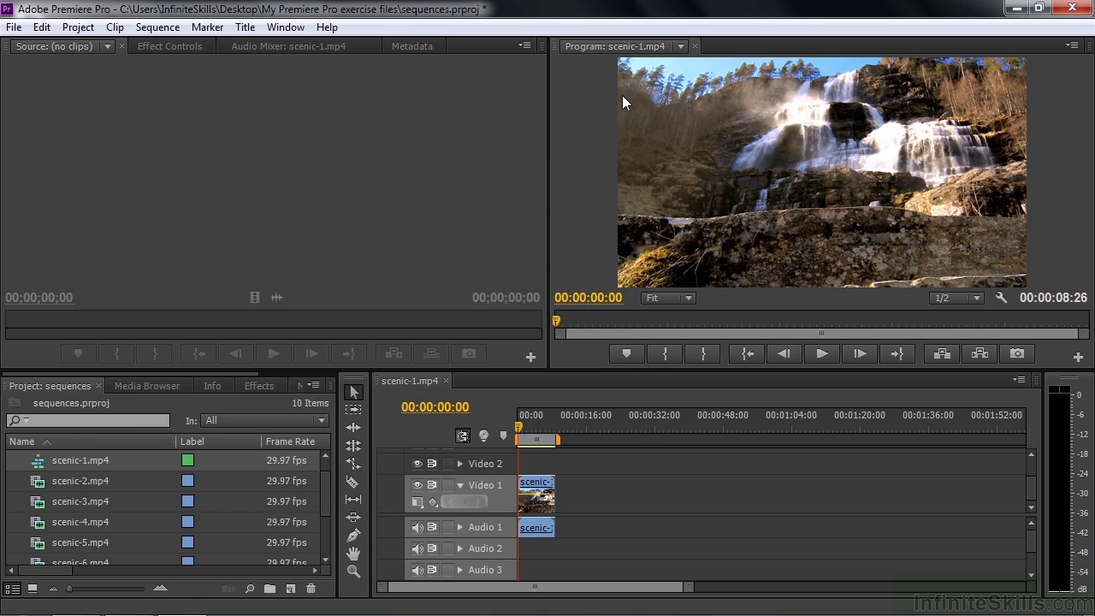
right_click(38, 466)
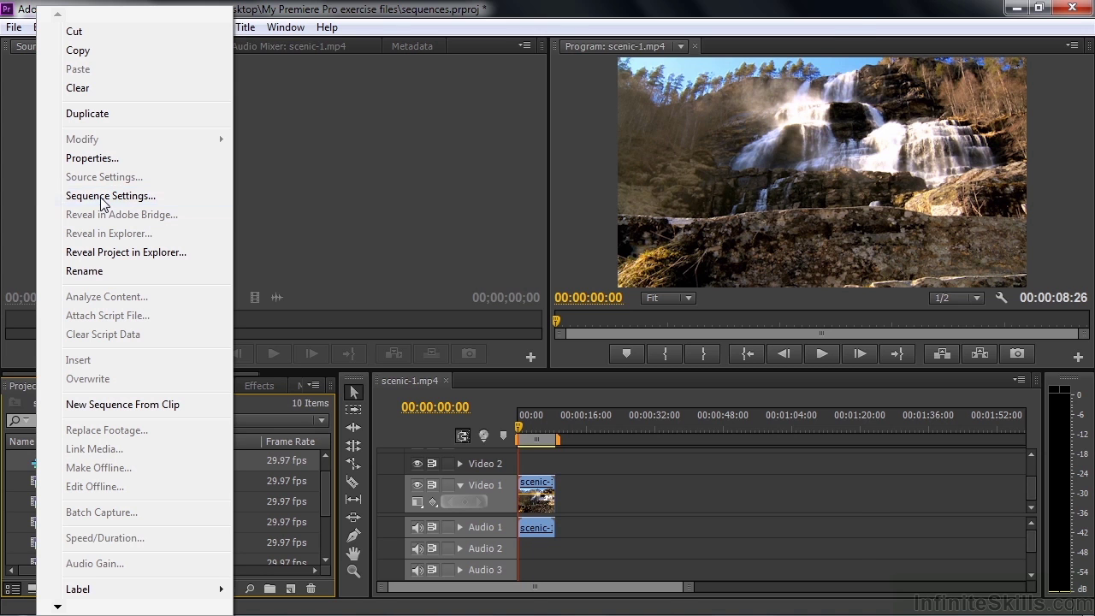
left_click(103, 197)
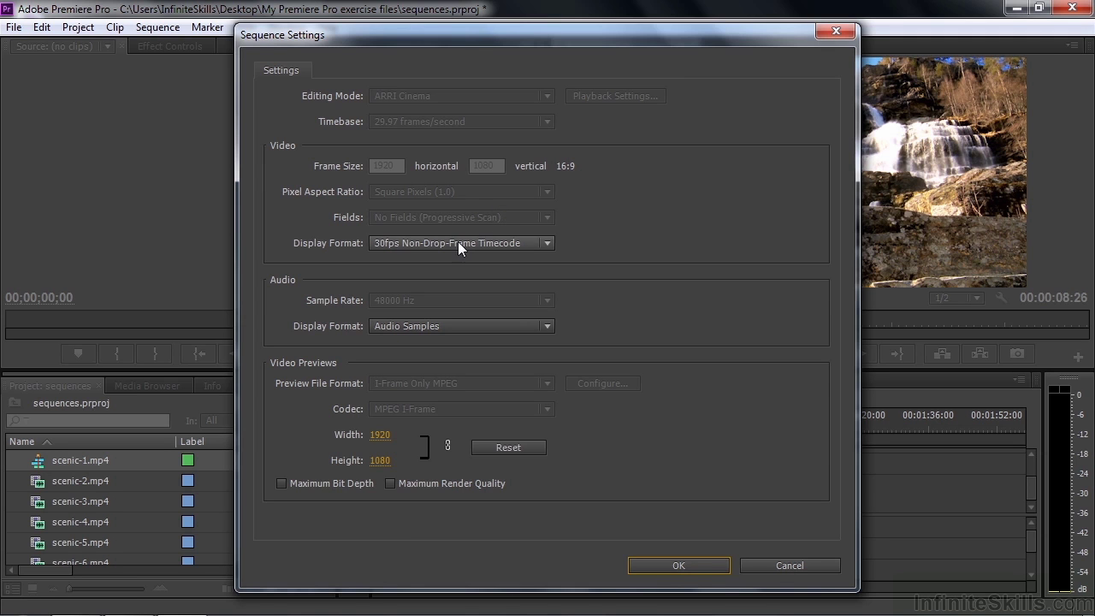
left_click(546, 242)
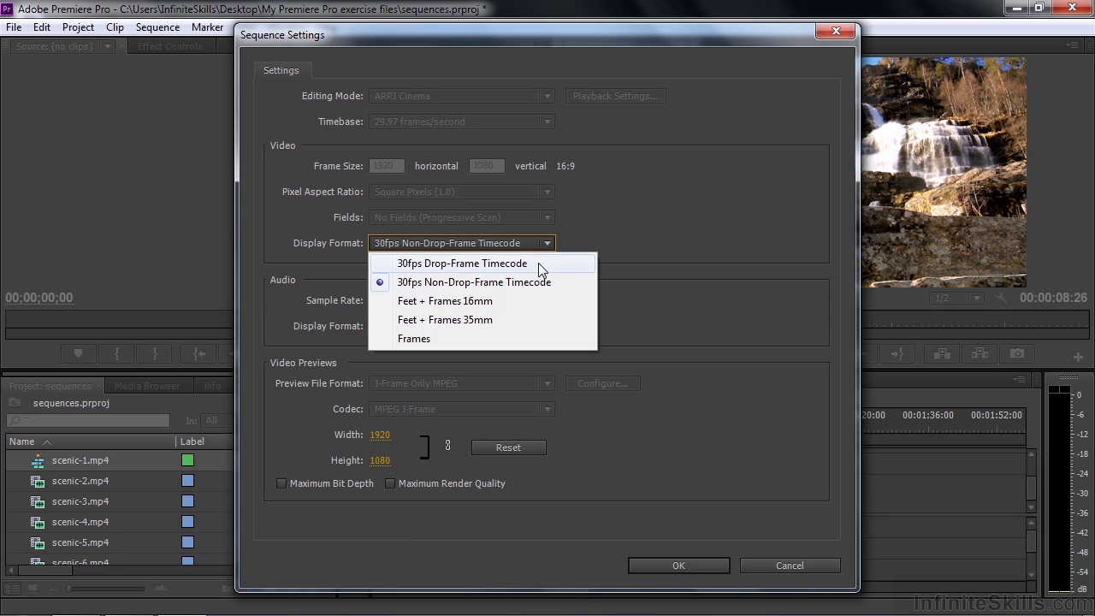
left_click(662, 207)
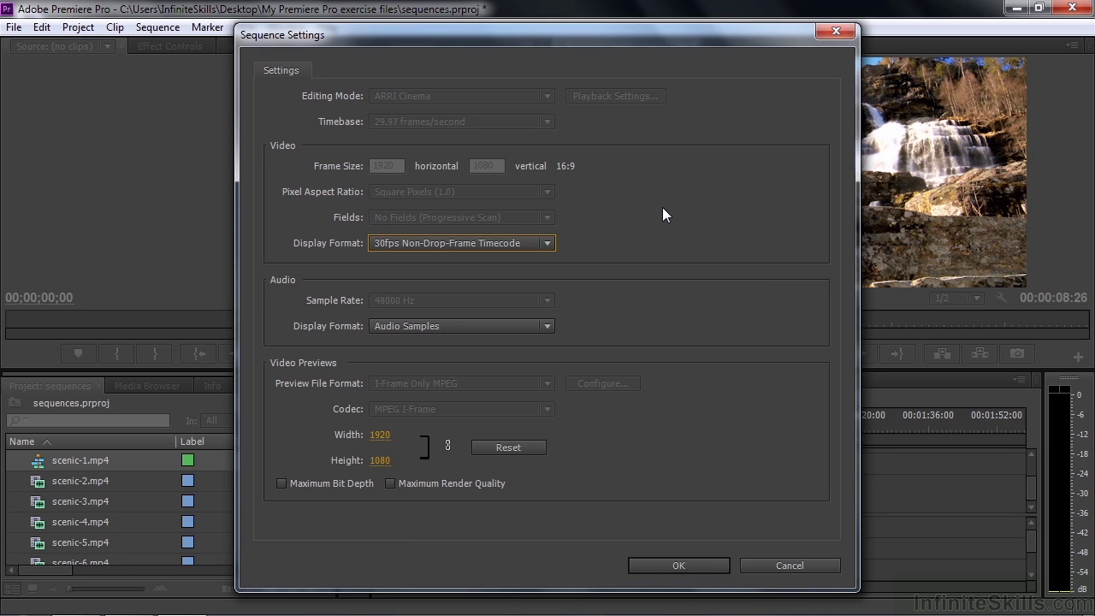
left_click(548, 326)
left_click(628, 305)
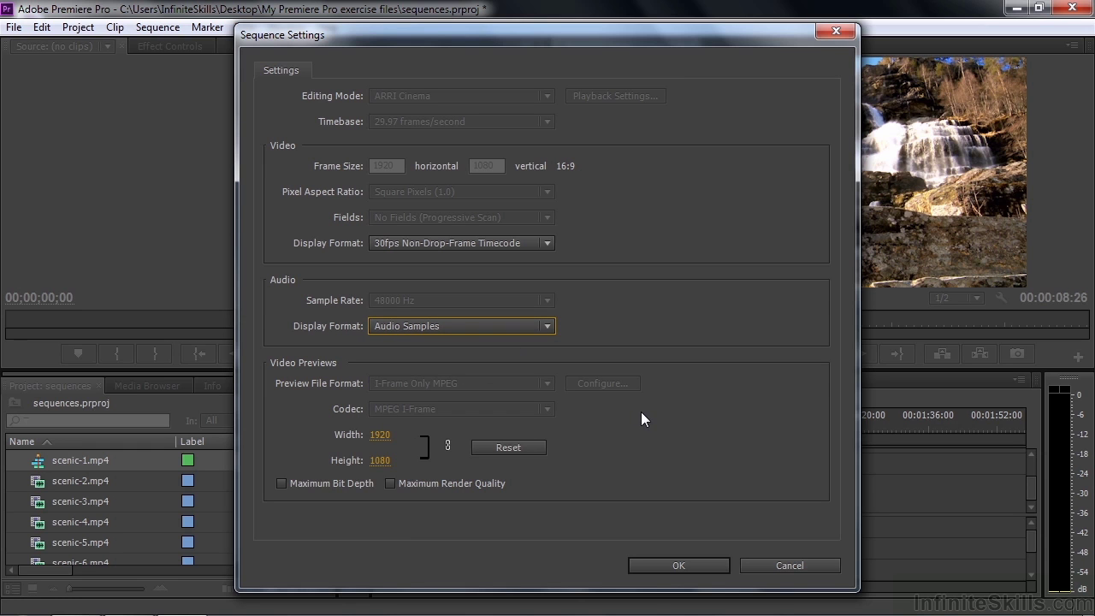
left_click(784, 566)
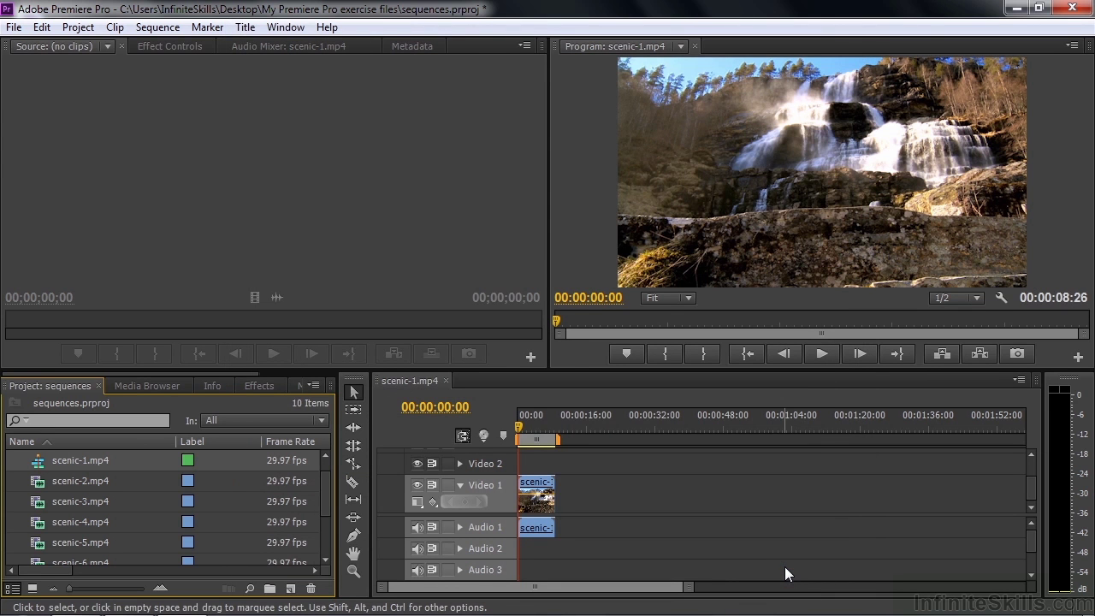
- Rename the scenic-1.mp4 sequence to 'Scenic sequence' in the Project panel
scroll(20, 486, "up", 1)
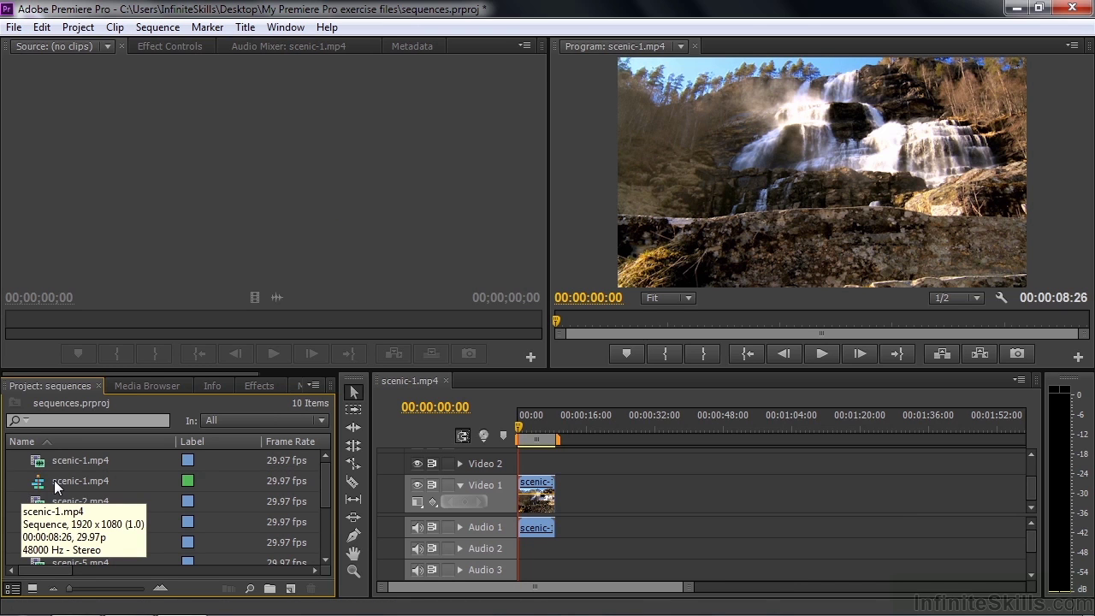
left_click(54, 480)
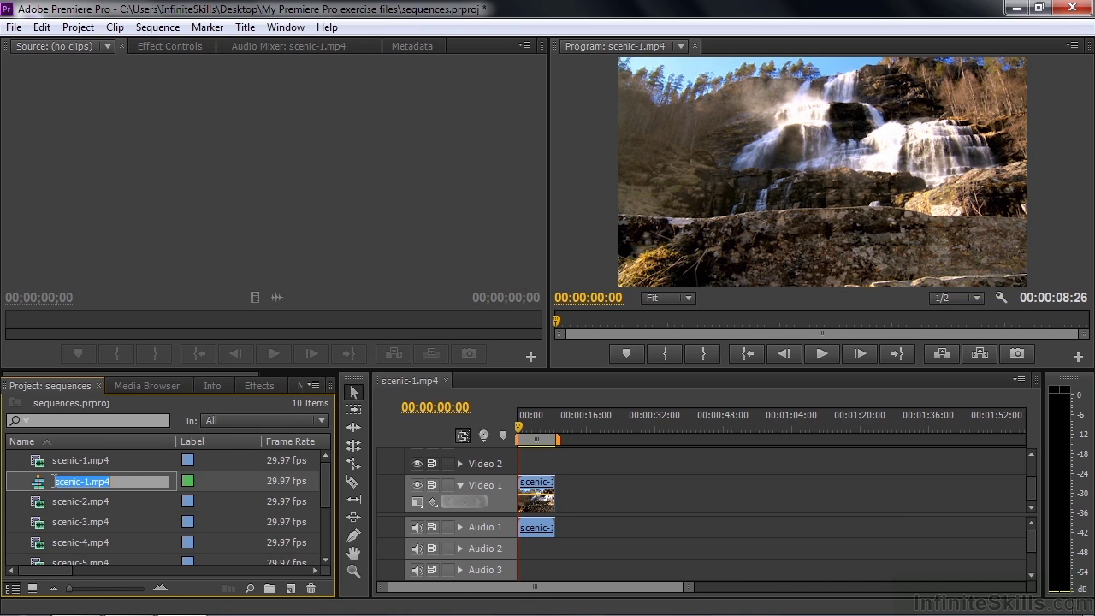
type("Scenic sequence")
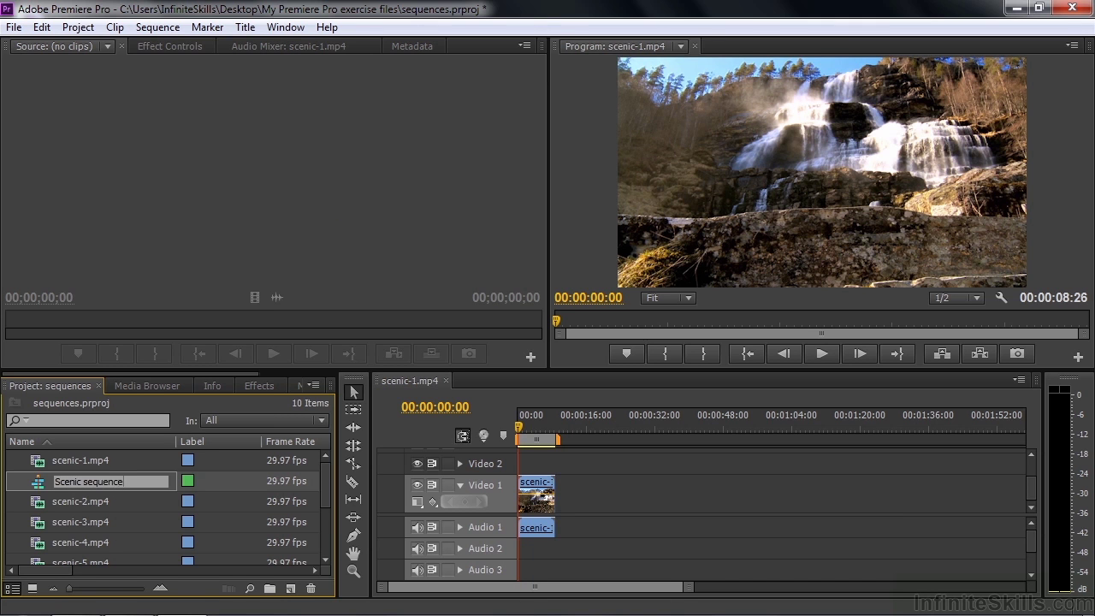
key("Tab")
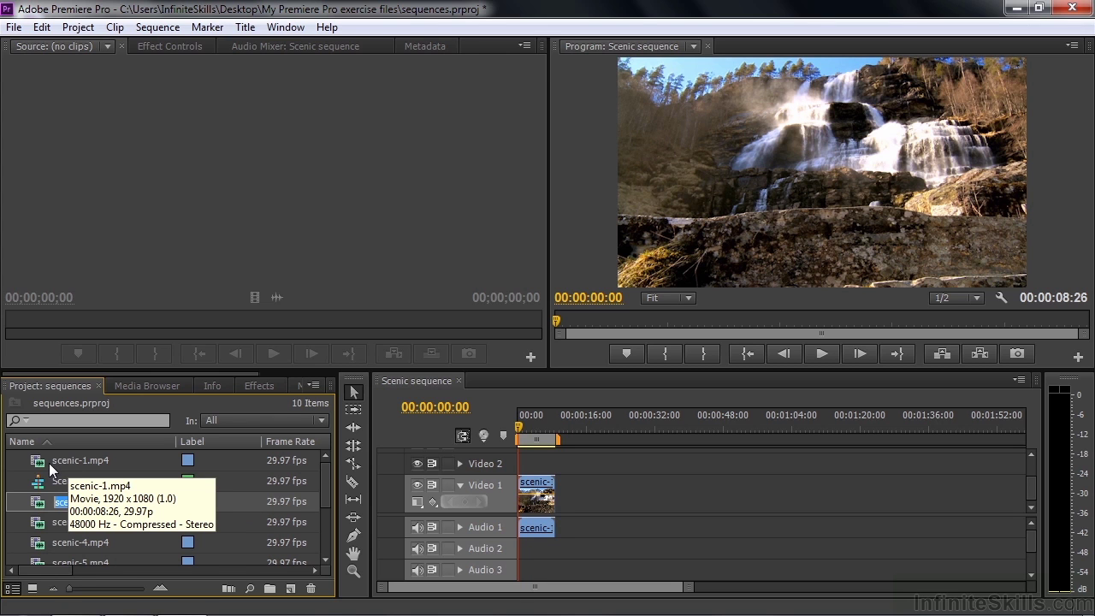
- Re-sort the bin by name and build a scenic-2.mp4 sequence from clips scenic-2 through scenic-9
left_click(89, 439)
left_click(90, 439)
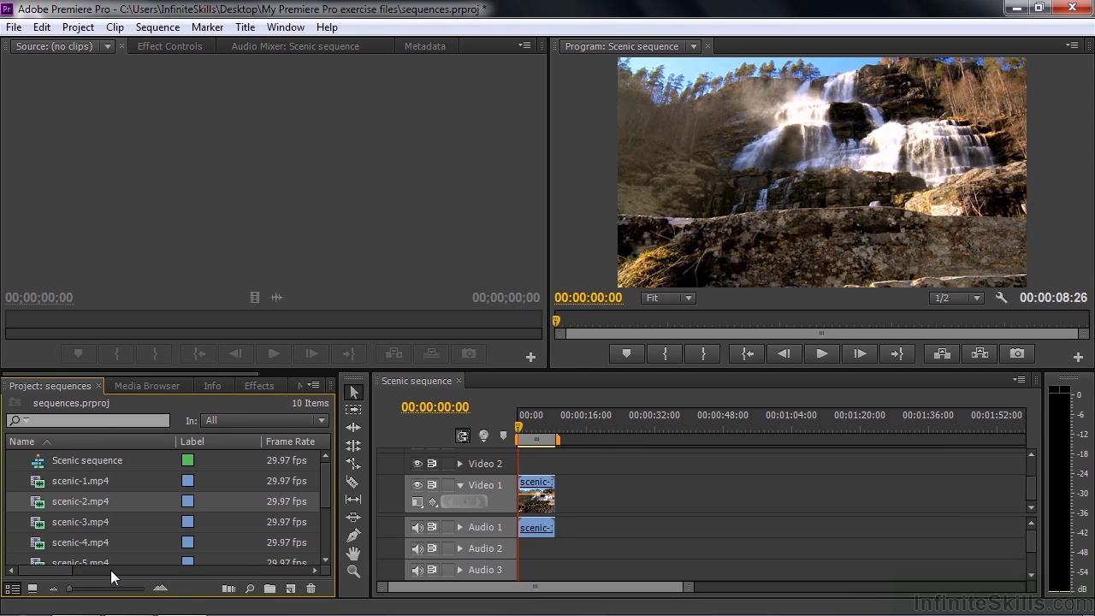
mouse_move(37, 504)
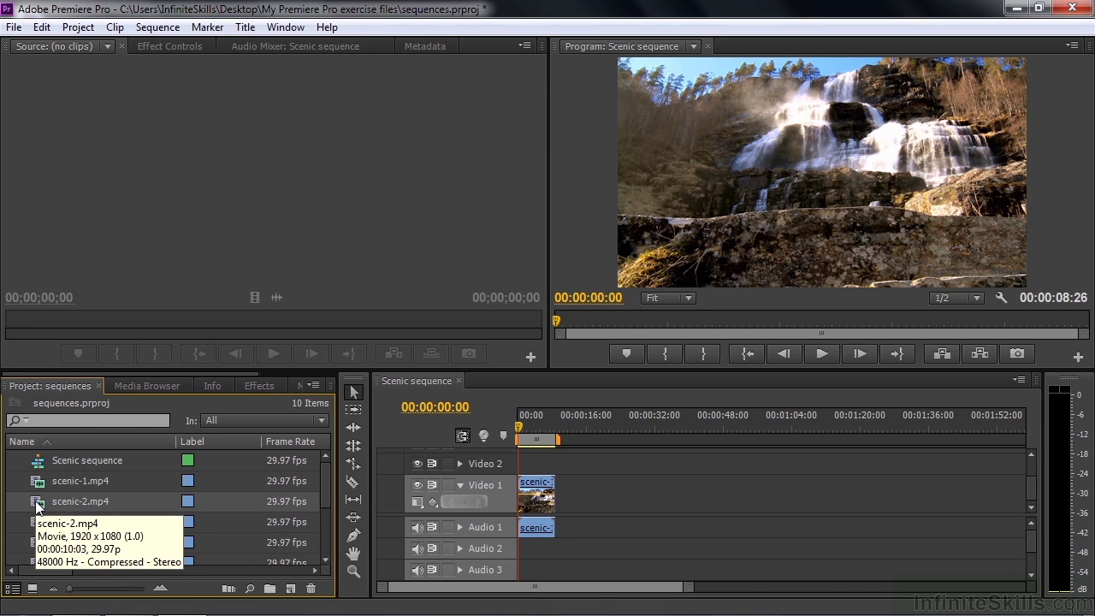
left_click_drag(324, 480, 316, 548)
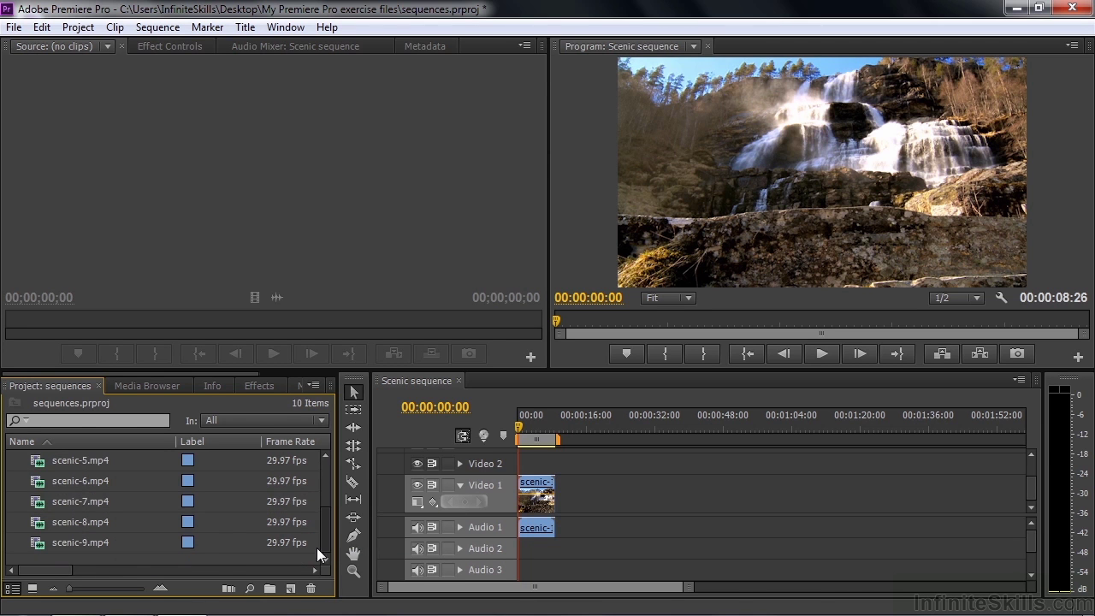
left_click(33, 543, "shift")
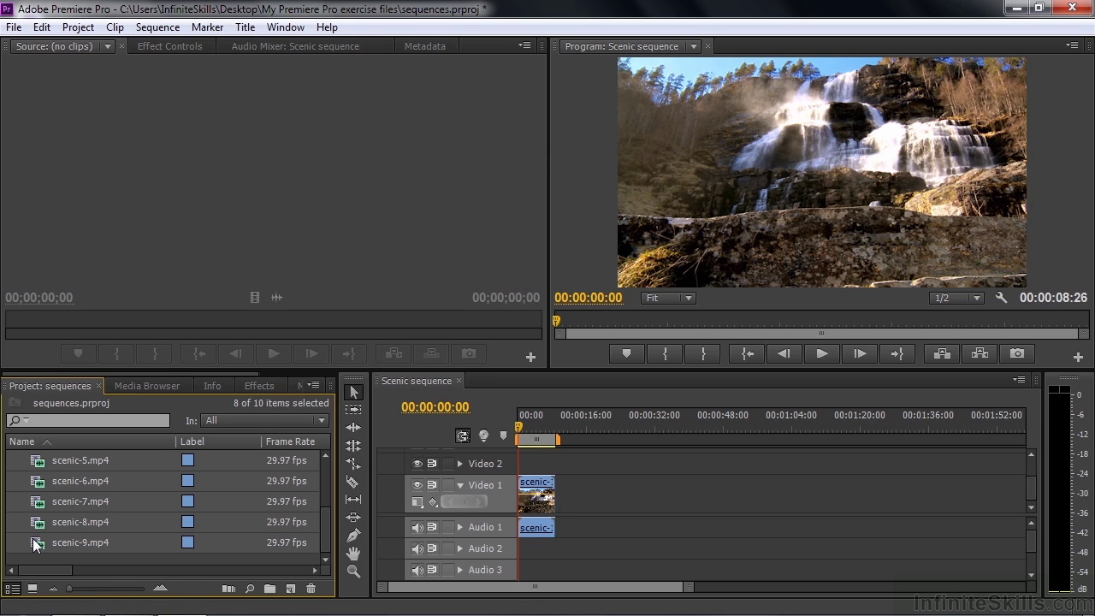
left_click_drag(35, 543, 291, 589)
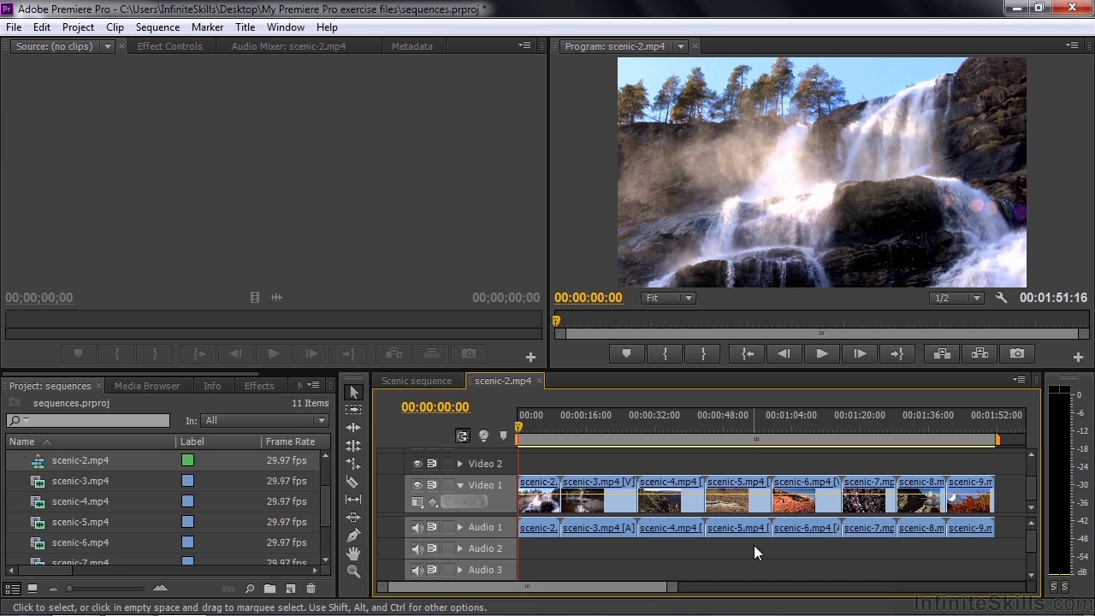
- Undo the scenic-2.mp4 sequence, enlarge the lower panels, and select scenic-2, 4, 6 and 8
key("ctrl+z")
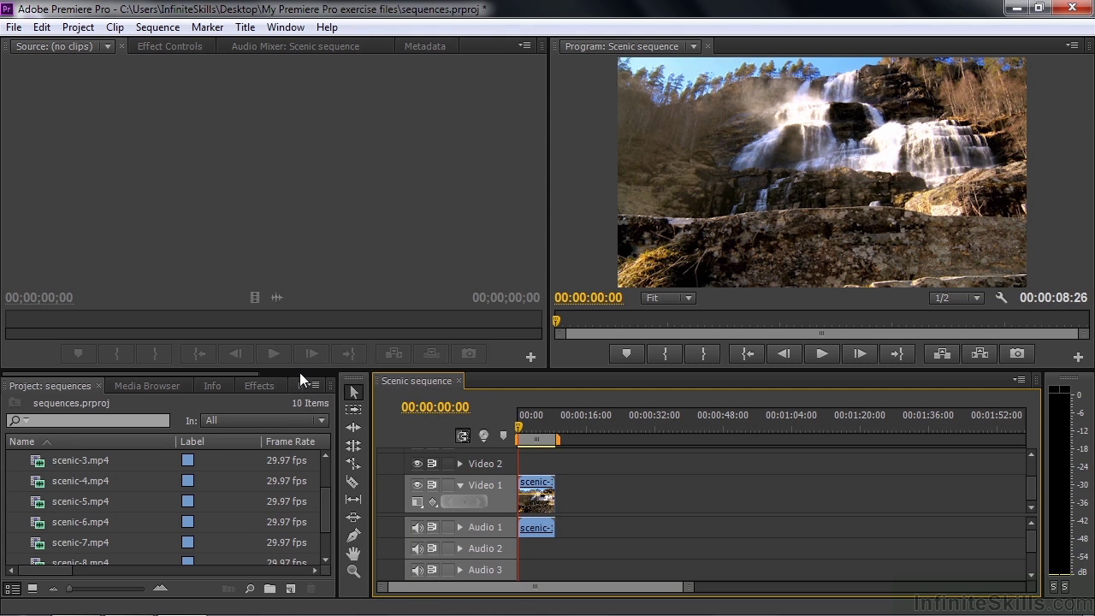
left_click_drag(300, 371, 300, 288)
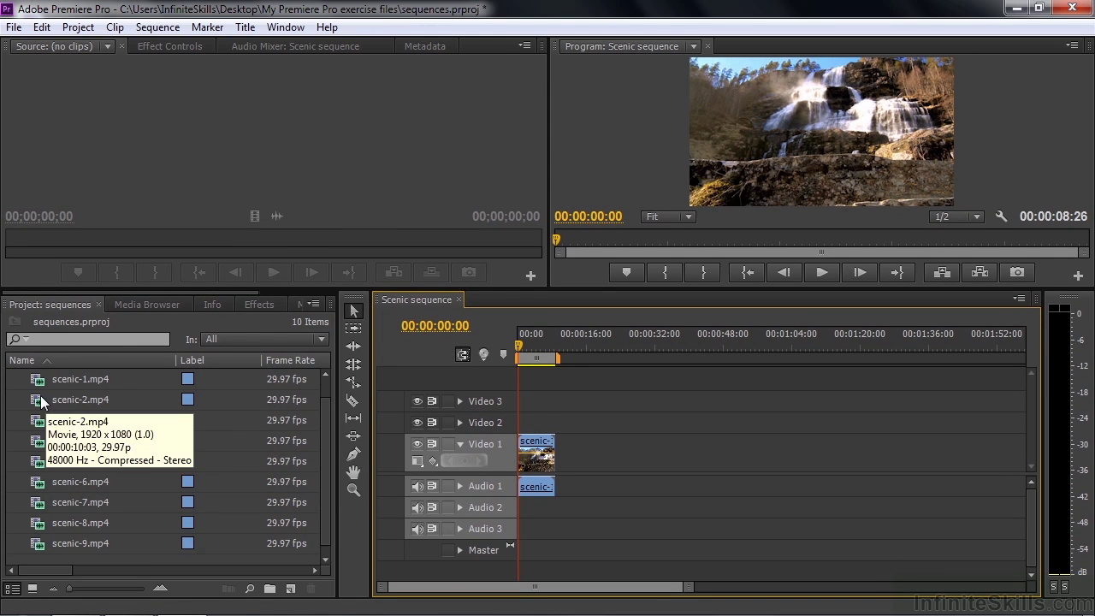
left_click(41, 395)
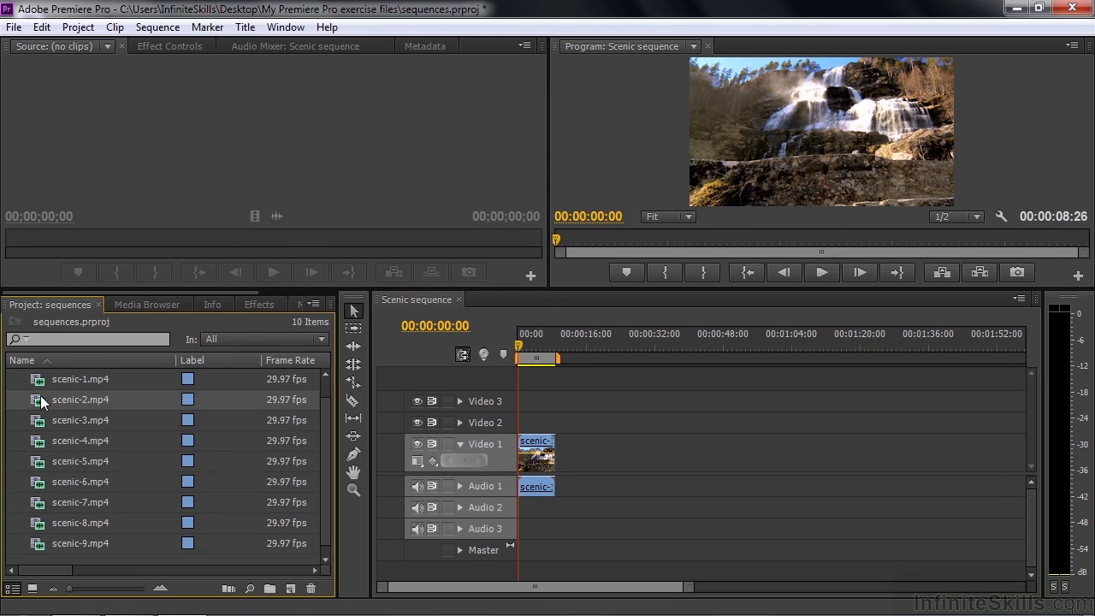
left_click(49, 443, "ctrl")
left_click(41, 484, "ctrl")
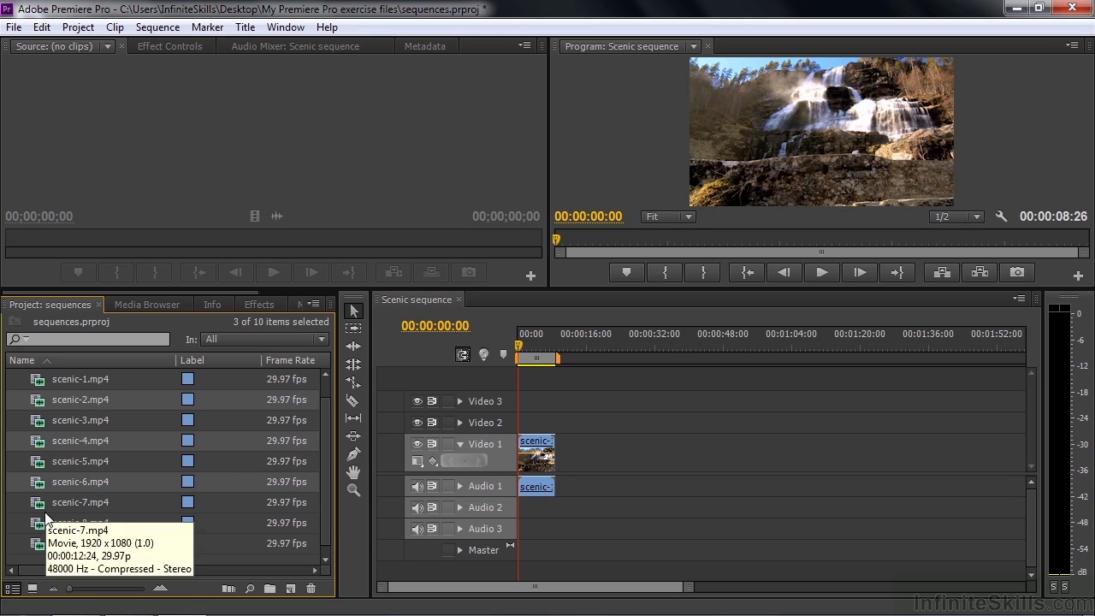
left_click(39, 522, "ctrl")
- Add scenic-3, 5, 7 and 9 to the selection and build a sequence in that order
left_click(44, 425, "ctrl")
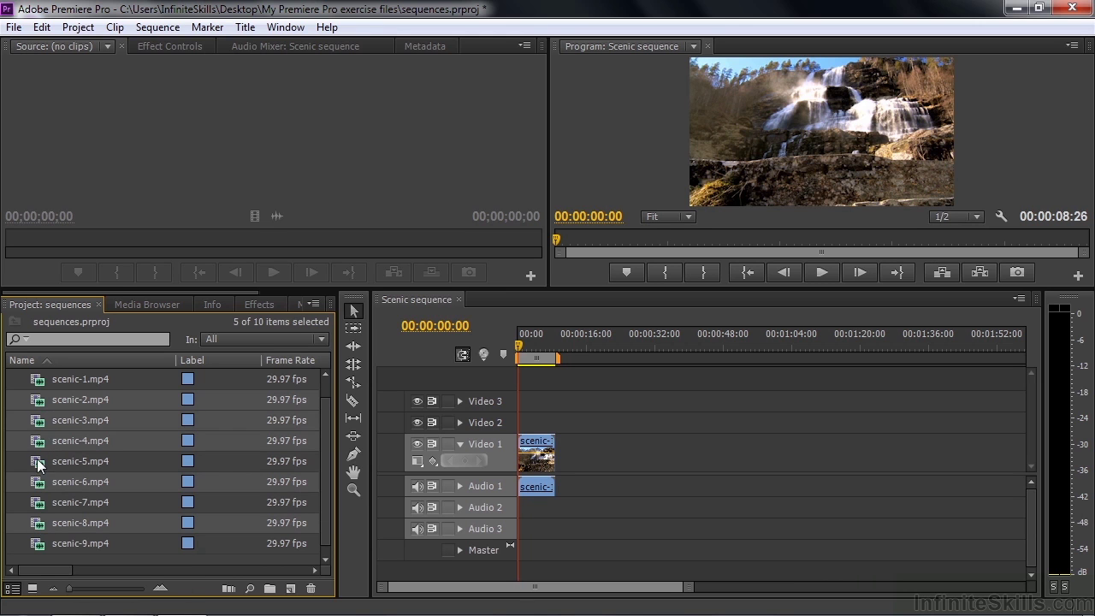
left_click(40, 462, "ctrl")
left_click(40, 501, "ctrl")
left_click(40, 545, "ctrl")
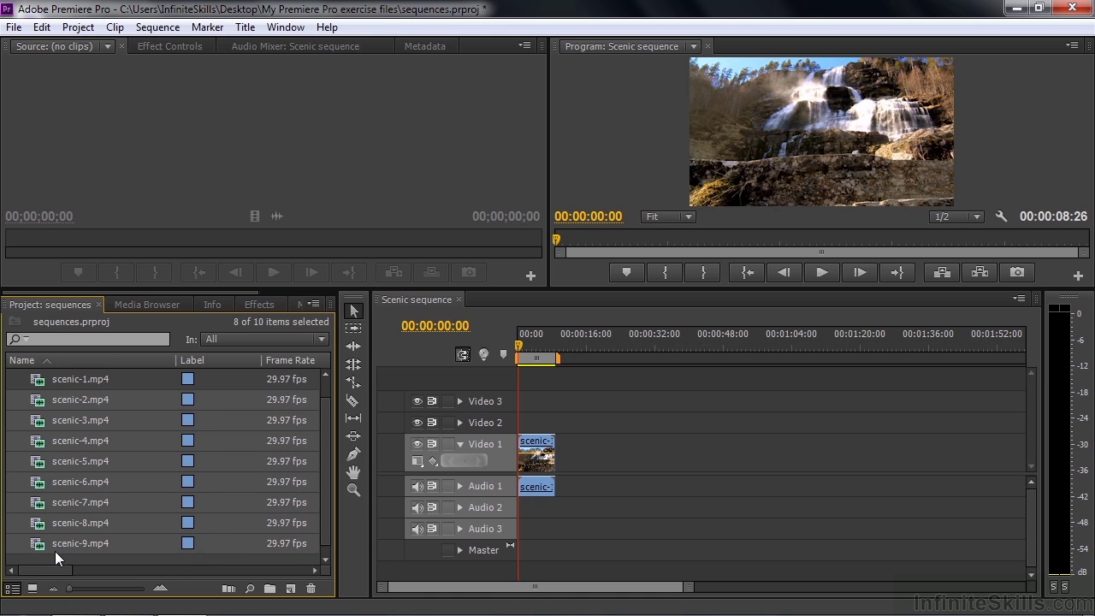
left_click_drag(39, 548, 291, 590)
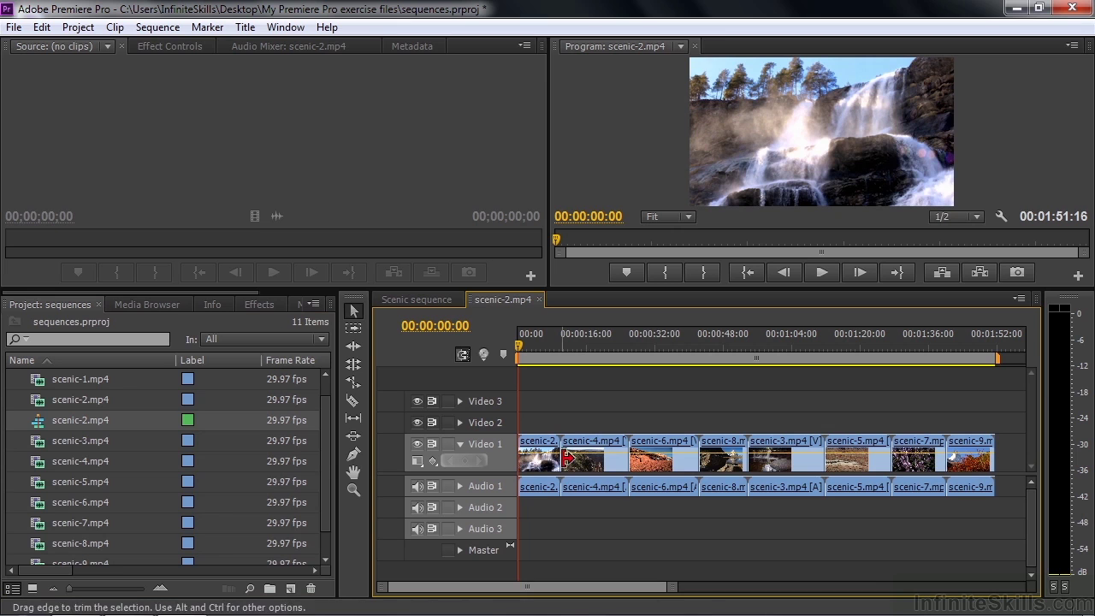